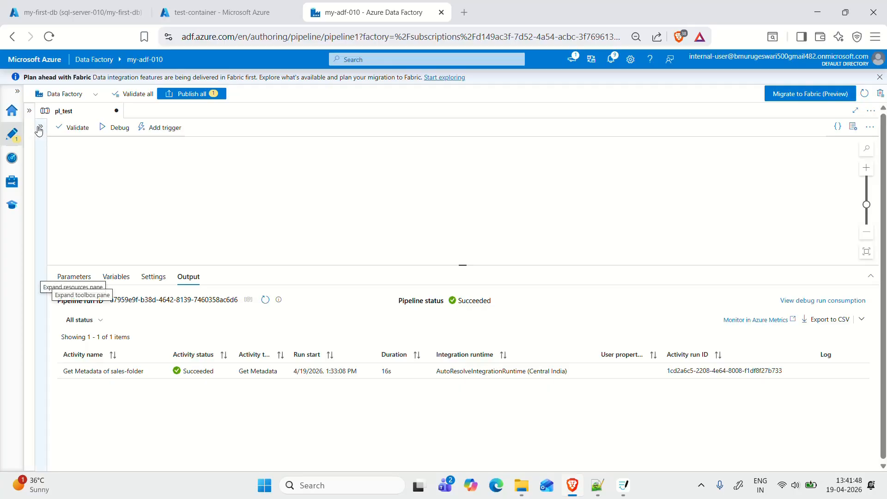
Find the Set variable activity by searching for "vari" and place it on the pl_test pipeline canvas
left_click(41, 126)
double_click(58, 145)
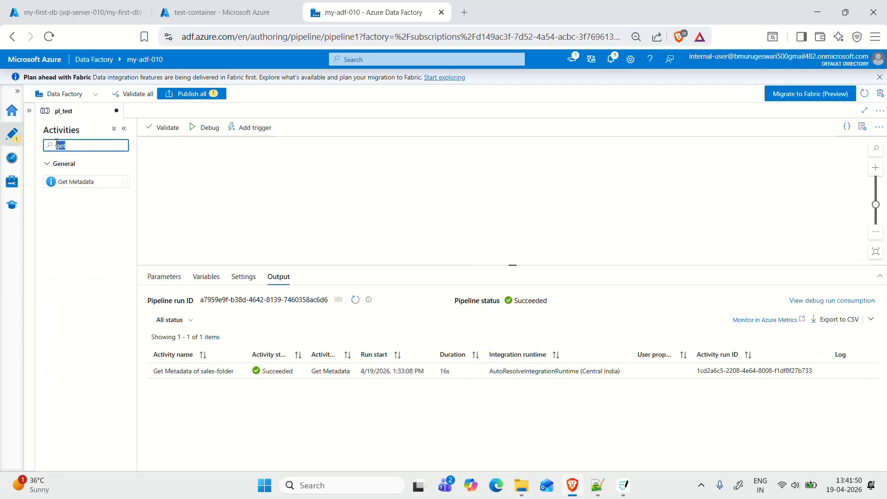
type("vari")
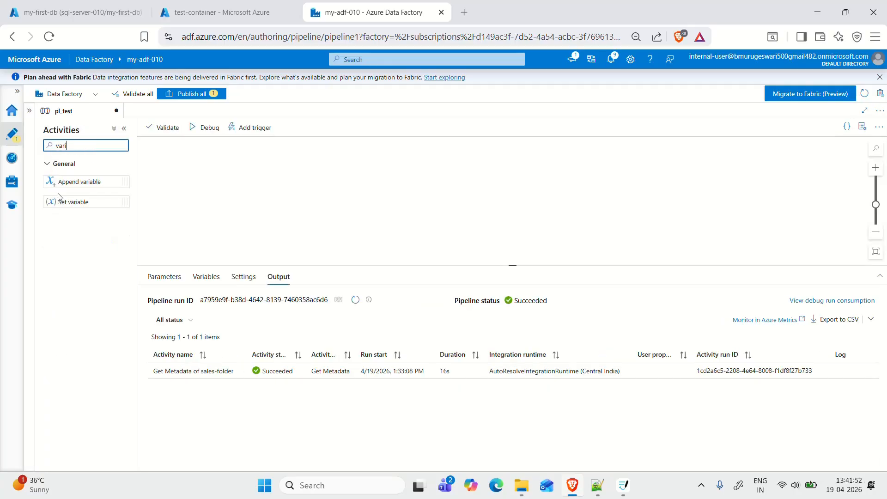
left_click_drag(60, 198, 323, 206)
left_click(123, 129)
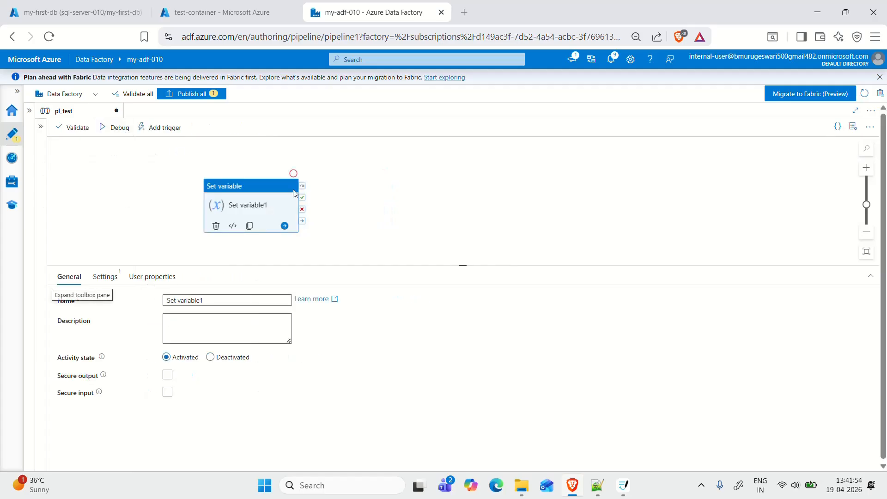
left_click_drag(259, 203, 298, 188)
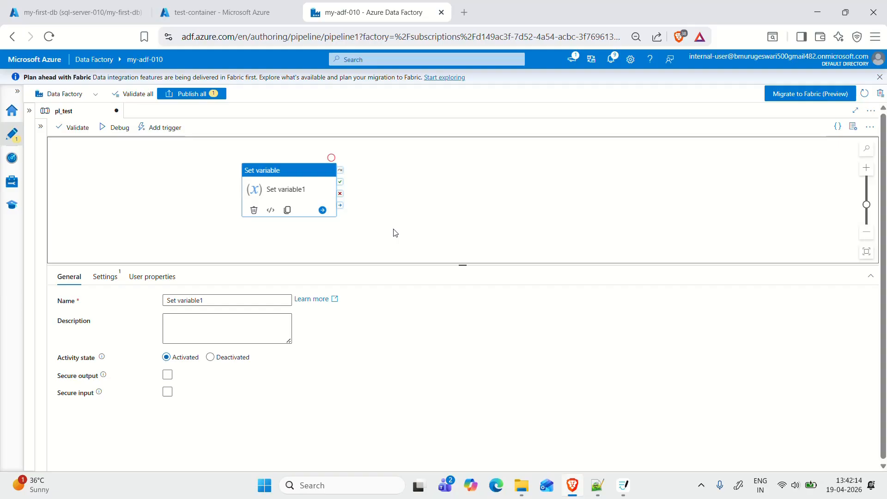
Check the Set variable activity's variable settings, and add a String pipeline variable called "name" to the pipeline
left_click(126, 205)
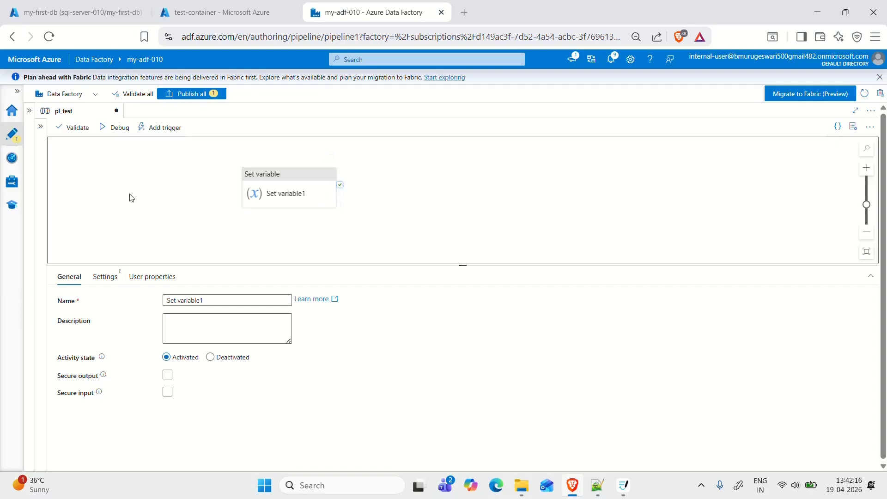
left_click(298, 188)
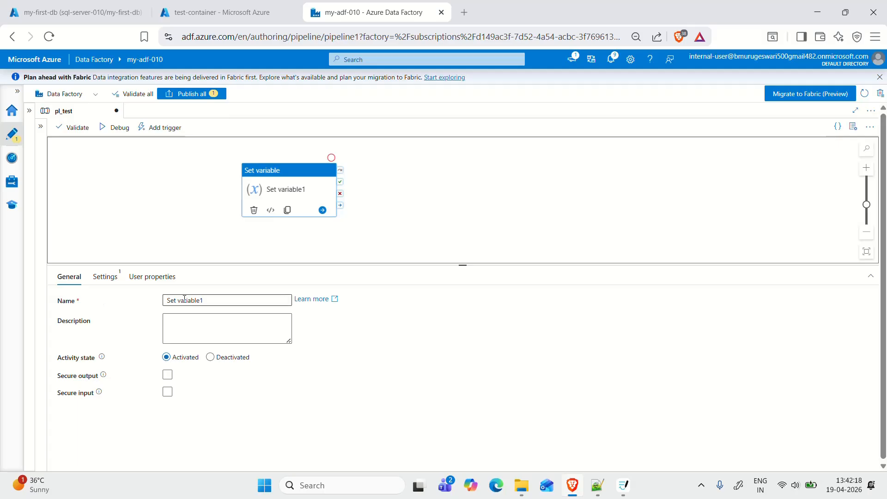
left_click(121, 284)
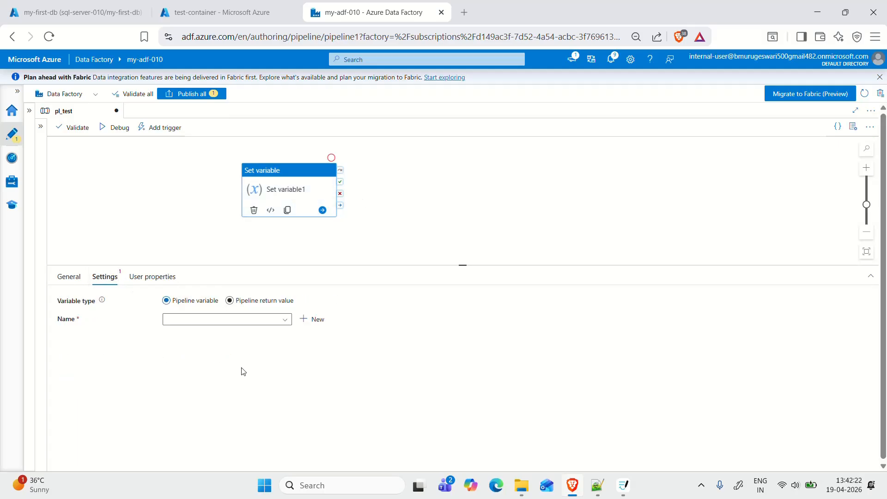
left_click(266, 319)
left_click(176, 206)
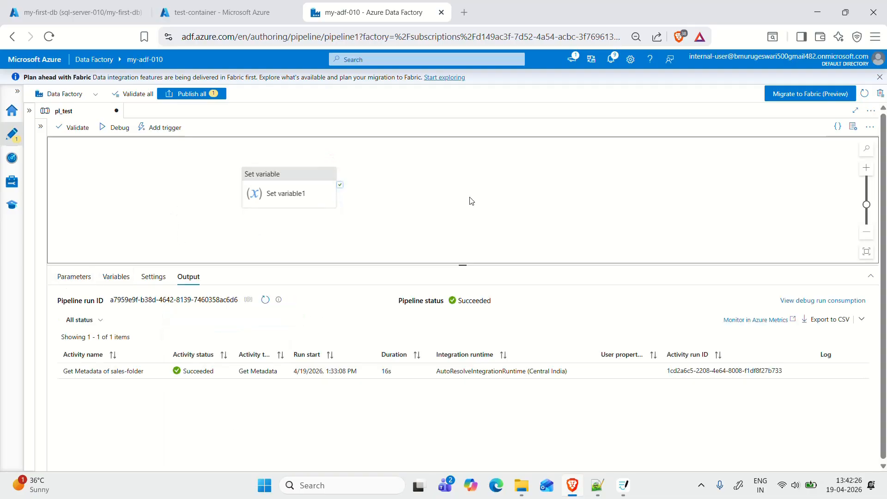
left_click(116, 276)
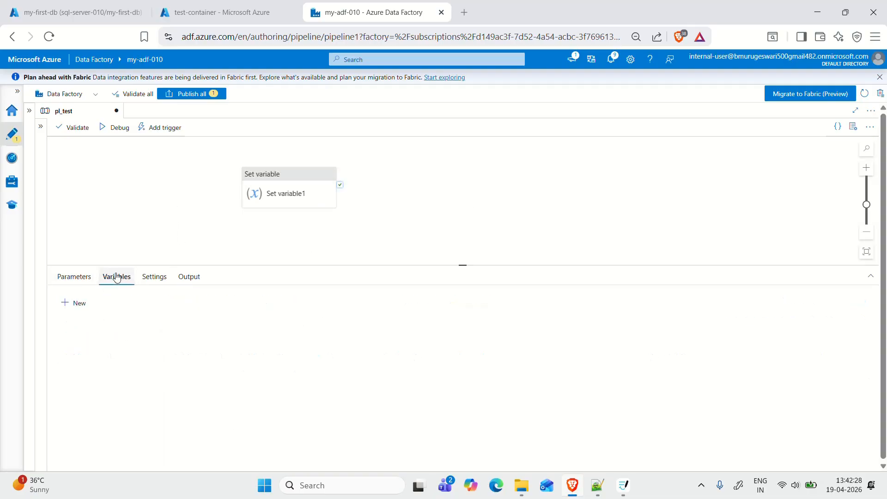
left_click(92, 304)
left_click(123, 338)
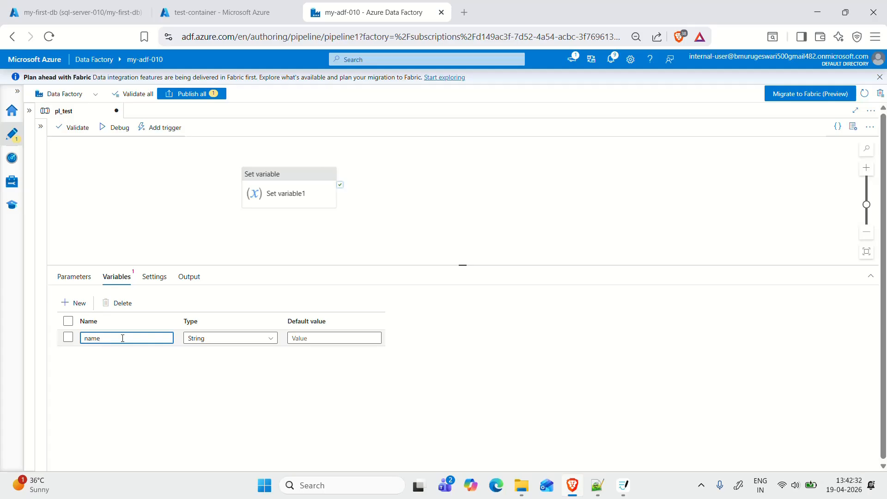
Shift the Set variable activity aside and assign a person's first name as the value of its pipeline variable "name"
left_click(288, 187)
left_click_drag(288, 187, 434, 181)
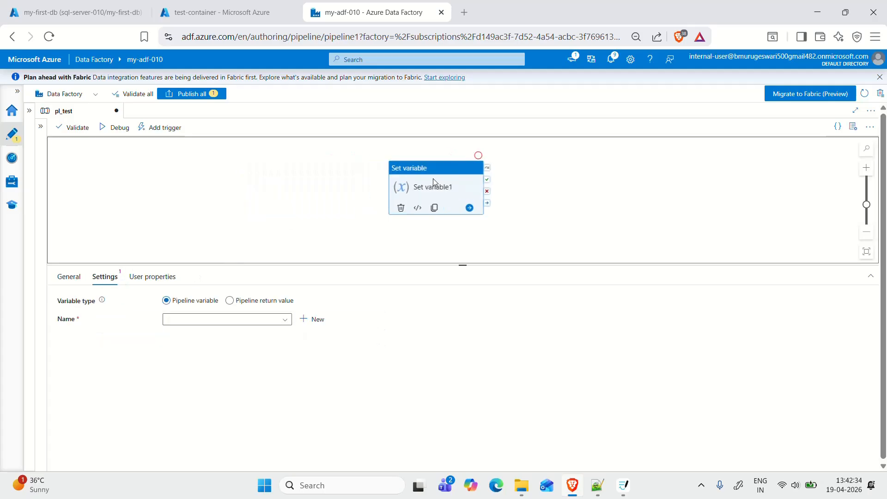
left_click(230, 320)
left_click(190, 336)
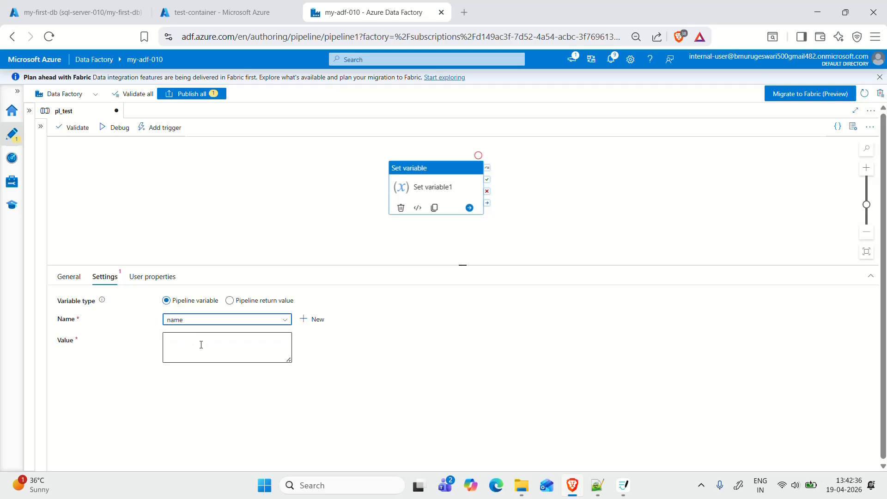
left_click(201, 345)
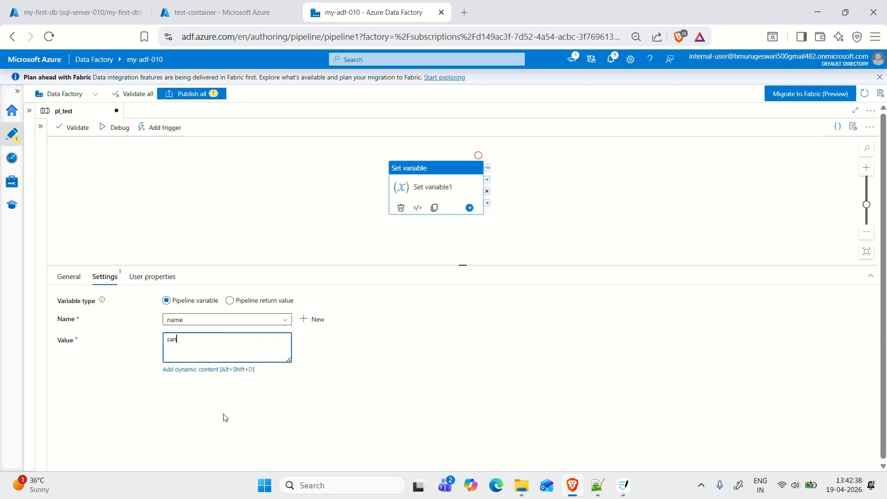
left_click(232, 199)
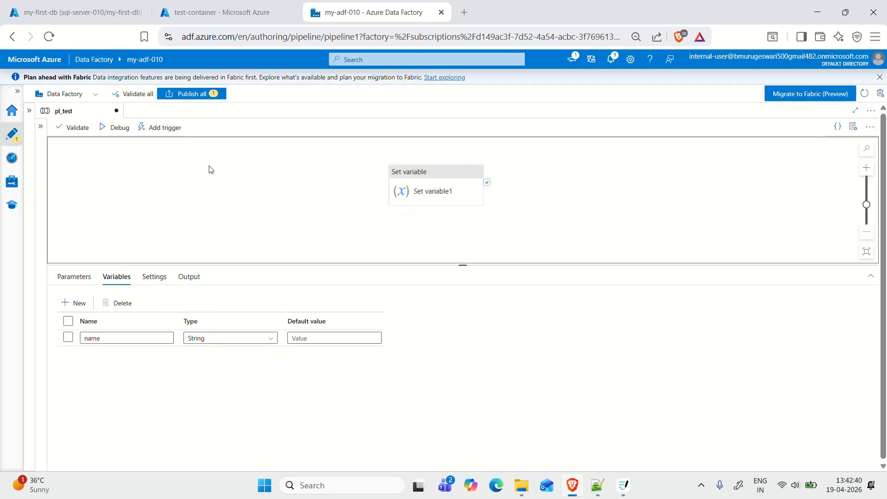
Debug the pipeline, check the "name" variable's definition, and refresh the run output
left_click(115, 128)
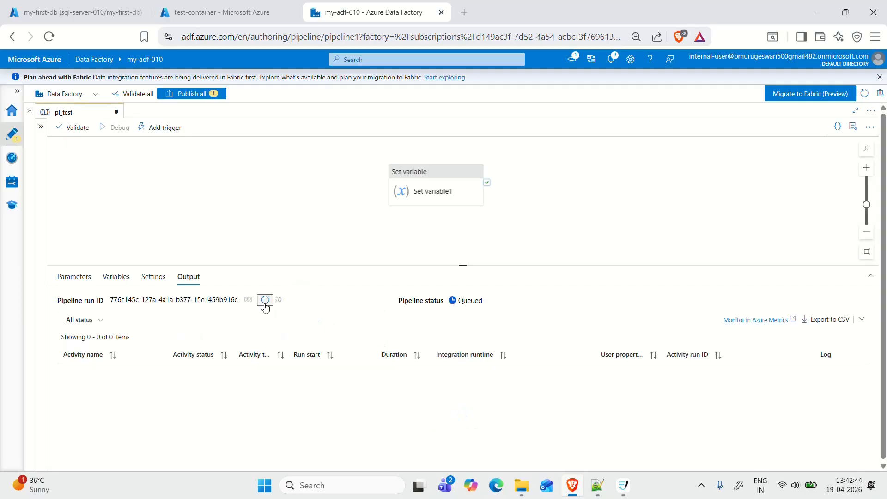
left_click(266, 300)
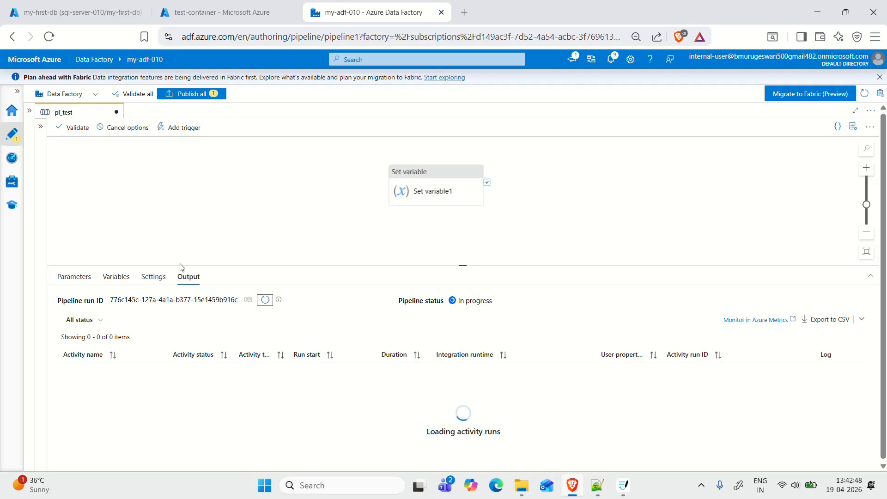
left_click(117, 276)
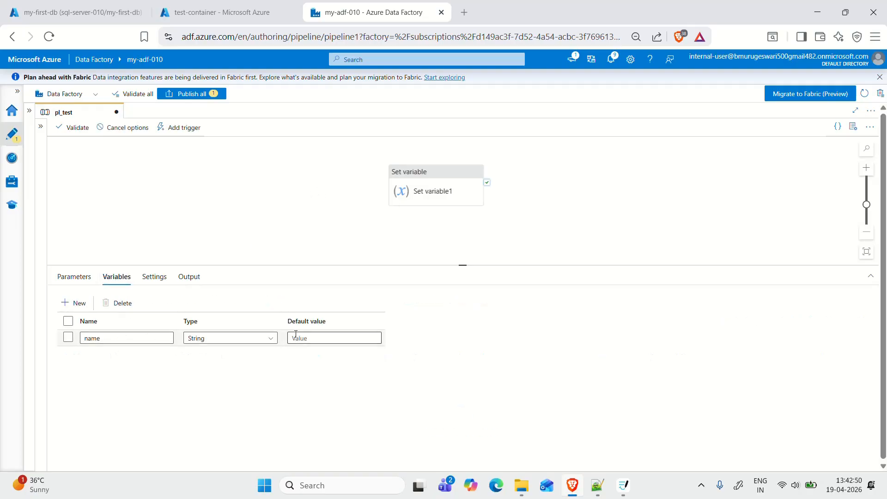
left_click(240, 195)
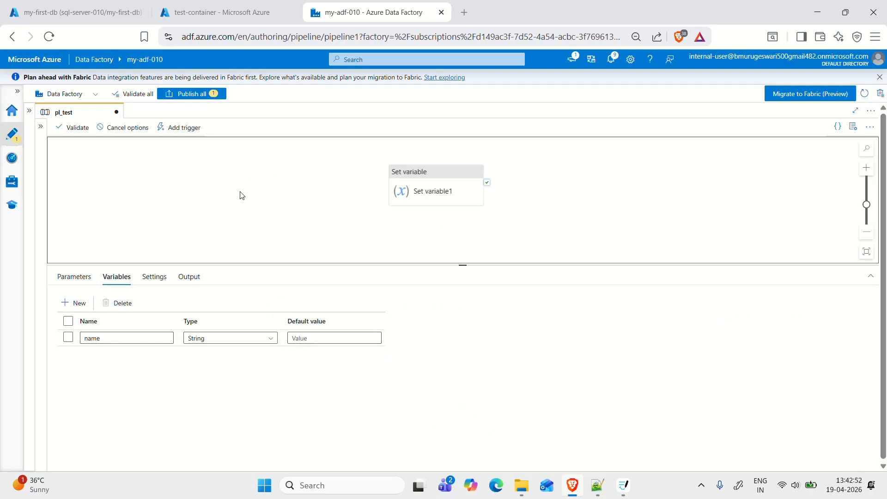
left_click(188, 277)
left_click(265, 301)
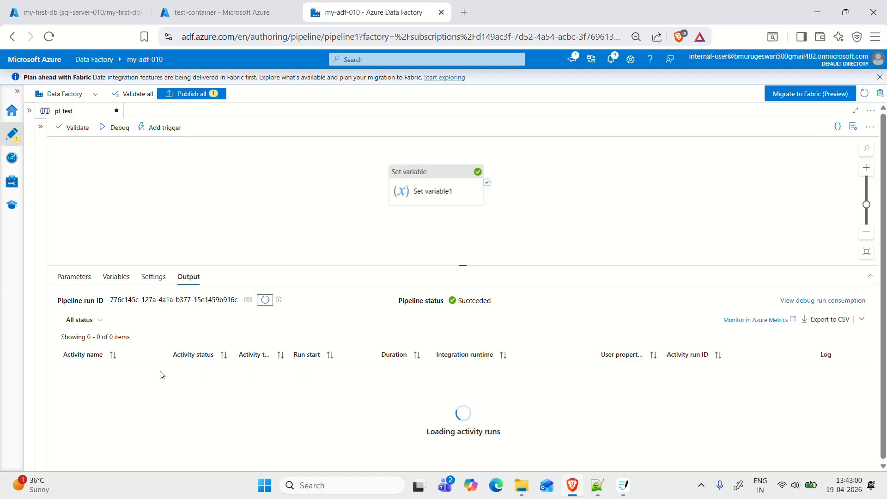
Examine the output of the Set variable1 activity run for the variable's name and value
left_click(162, 371)
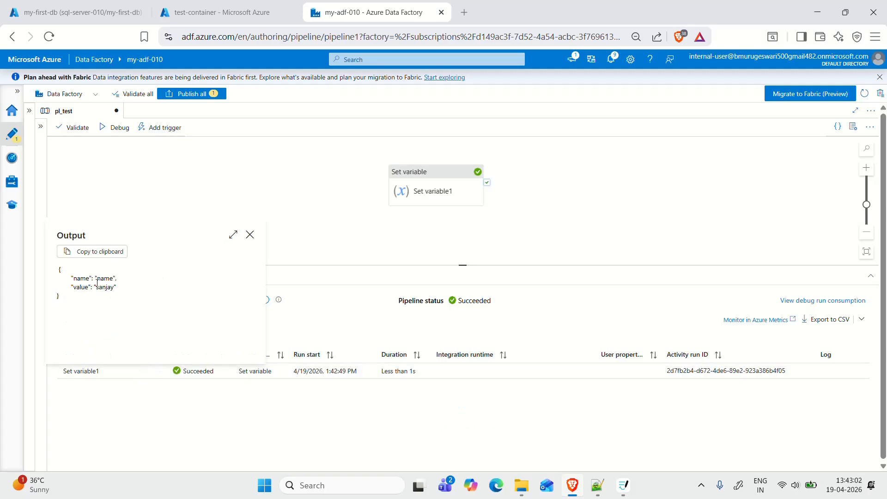
left_click_drag(101, 283, 129, 293)
left_click(124, 312)
left_click(157, 296)
left_click(349, 173)
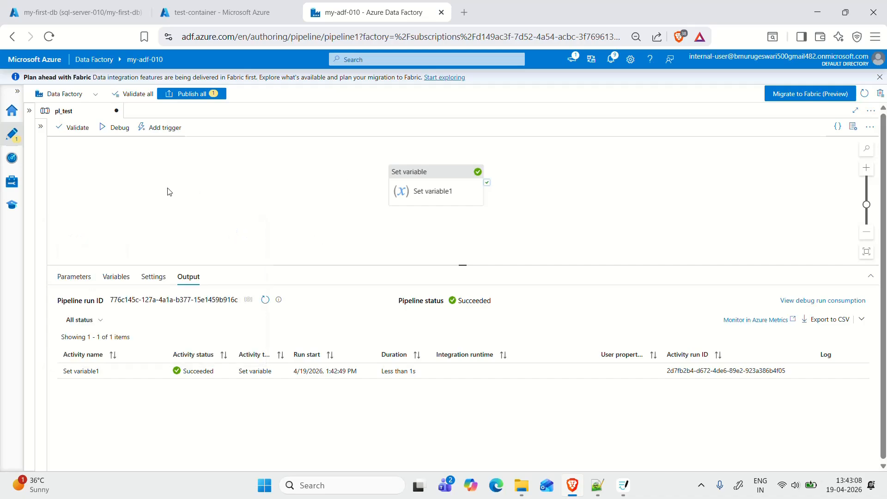
Find the Lookup activity by searching for "look", place it before the Set variable activity, and adjust the Set variable activity's position
left_click(40, 126)
double_click(55, 146)
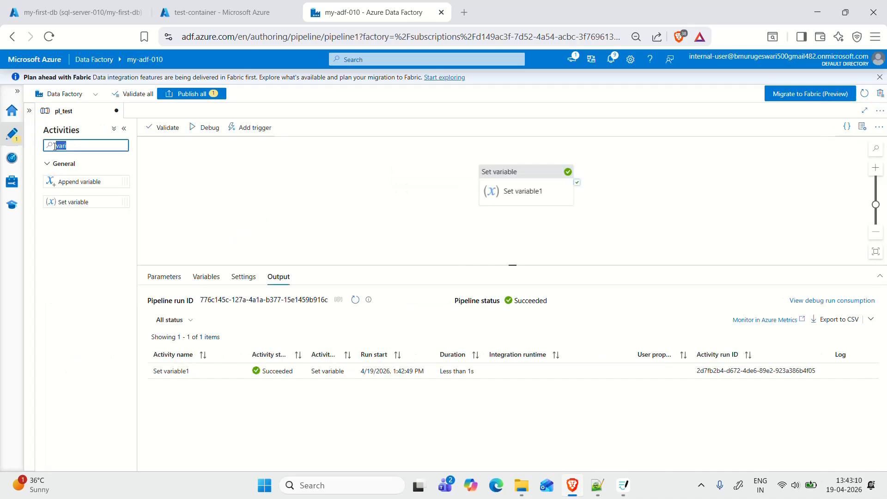
type("look")
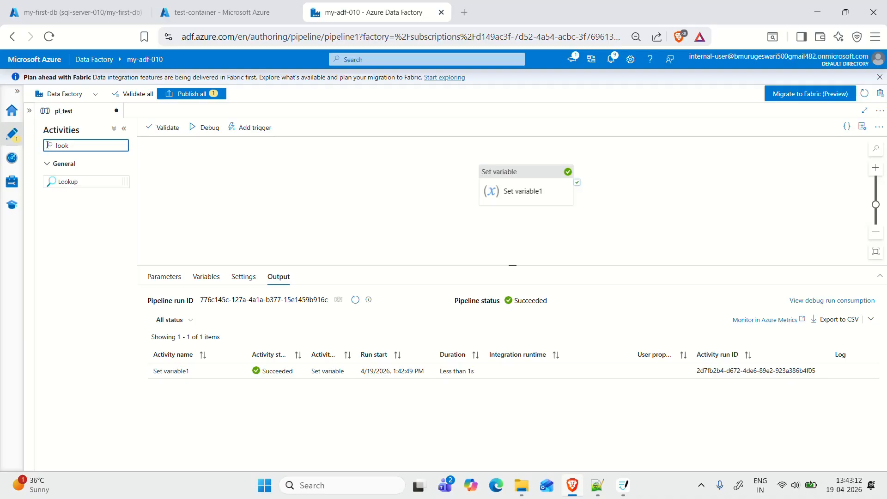
left_click_drag(52, 179, 314, 190)
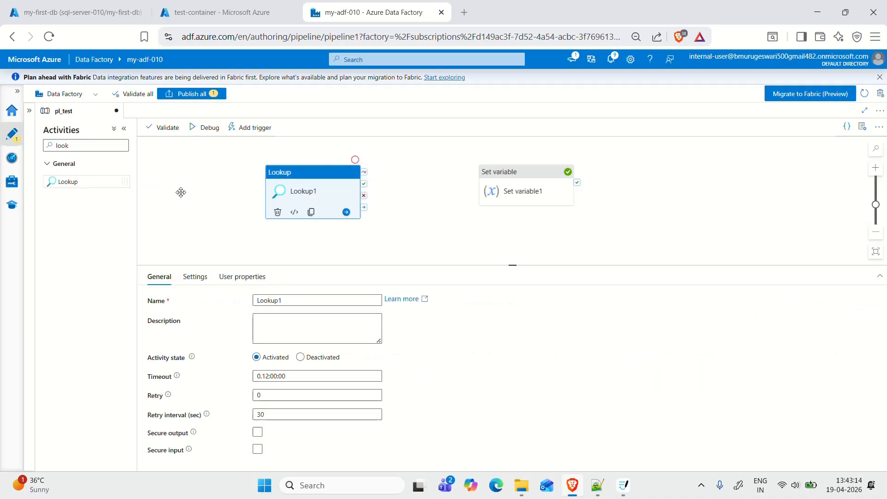
left_click(124, 129)
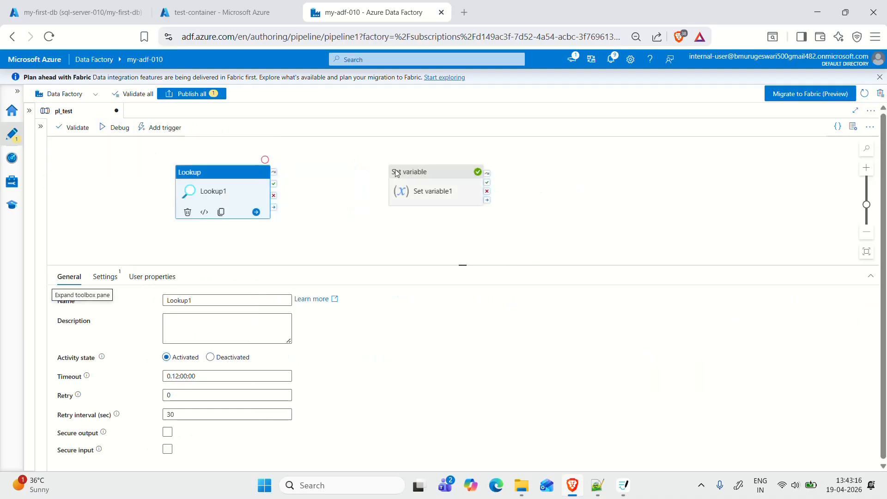
left_click_drag(416, 177, 385, 195)
Rename the Lookup activity as "get employee details"
left_click(248, 199)
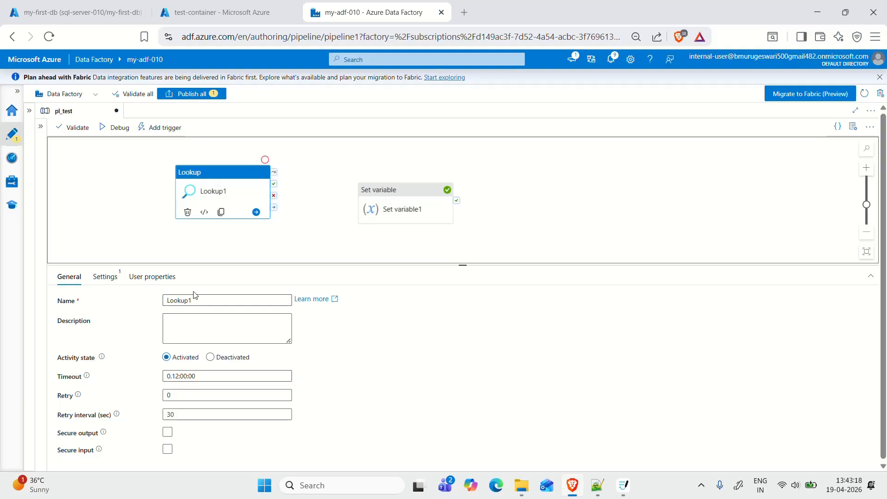
left_click_drag(193, 301, 150, 309)
type("get ")
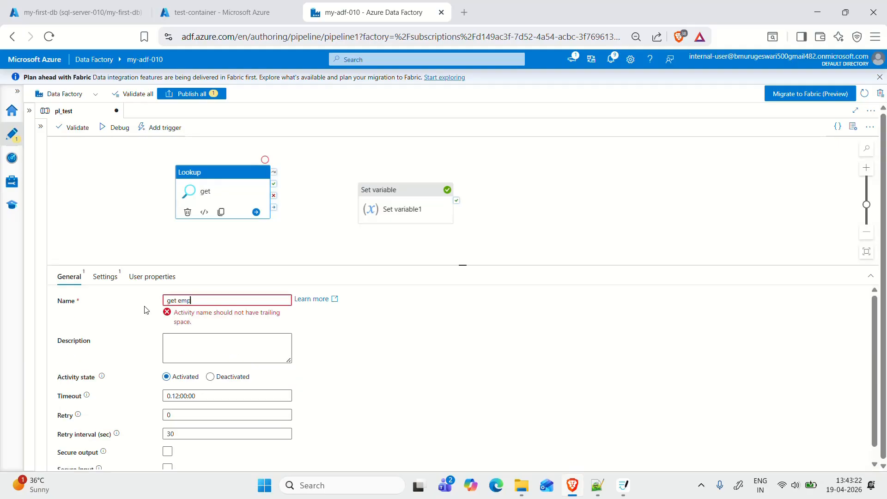
type("employee details")
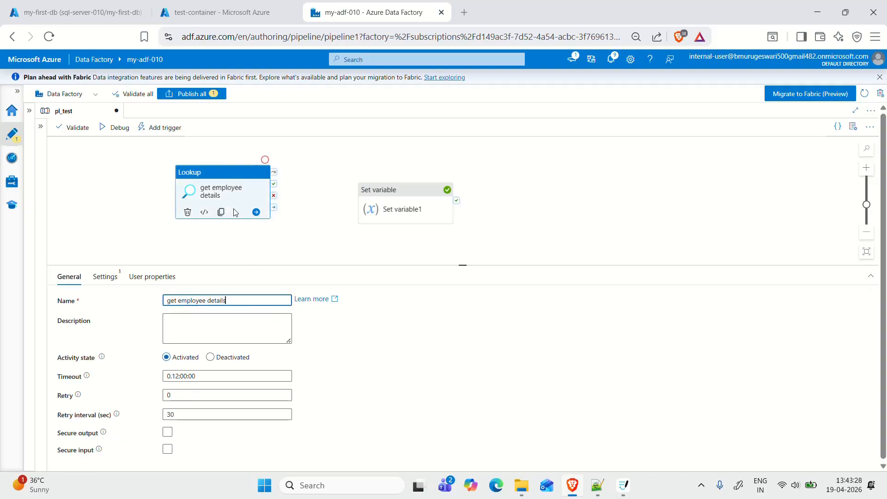
Set the Lookup activity's source dataset to ds_sql_db with employees as the table_name value
left_click(106, 277)
left_click(225, 300)
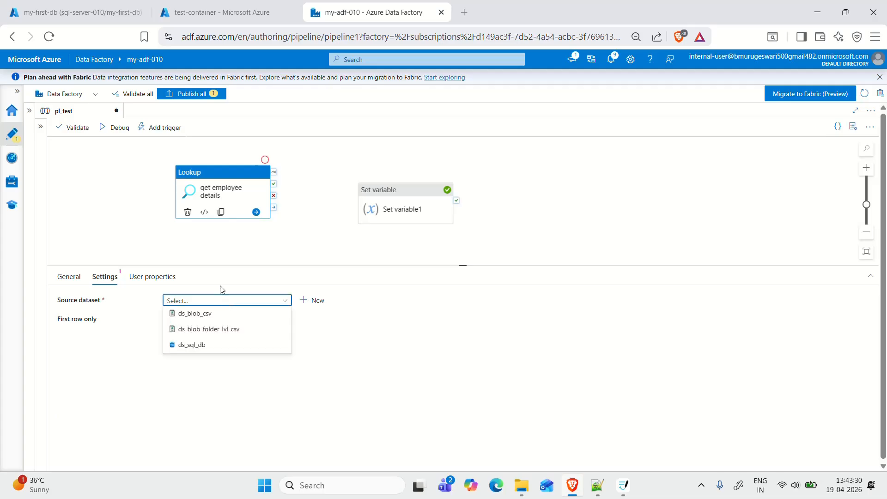
left_click(185, 350)
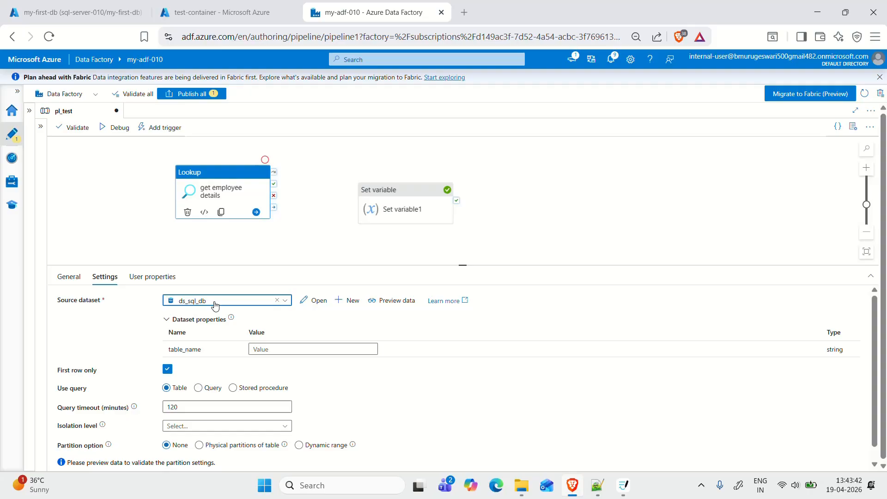
left_click(296, 349)
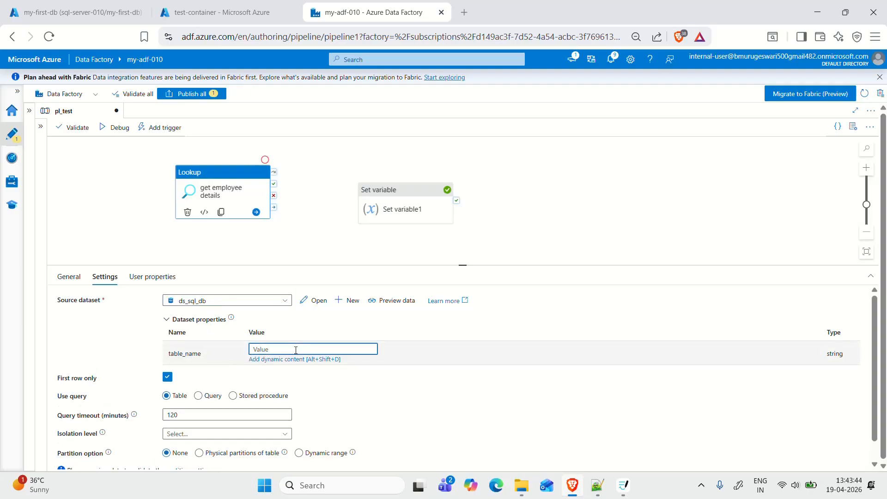
type("employees")
left_click(318, 232)
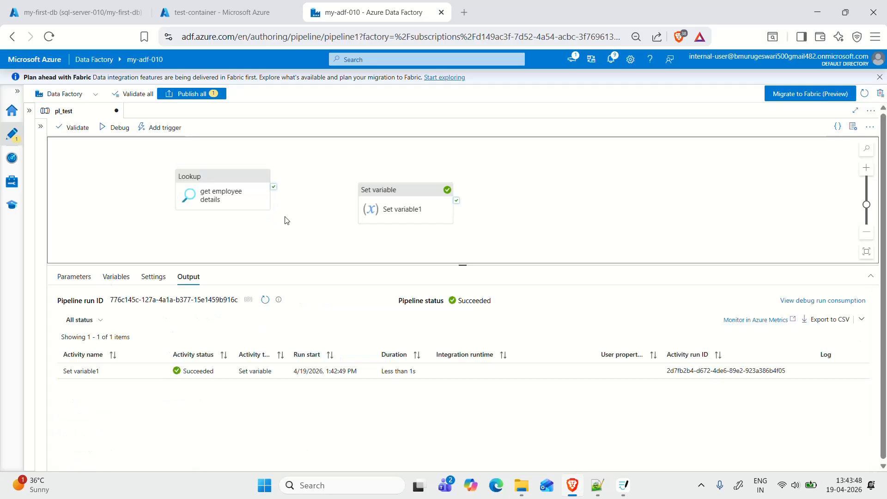
Switch the get employee details Lookup to use a query and enter SELECT * FROM EMPLOYEES
left_click(214, 191)
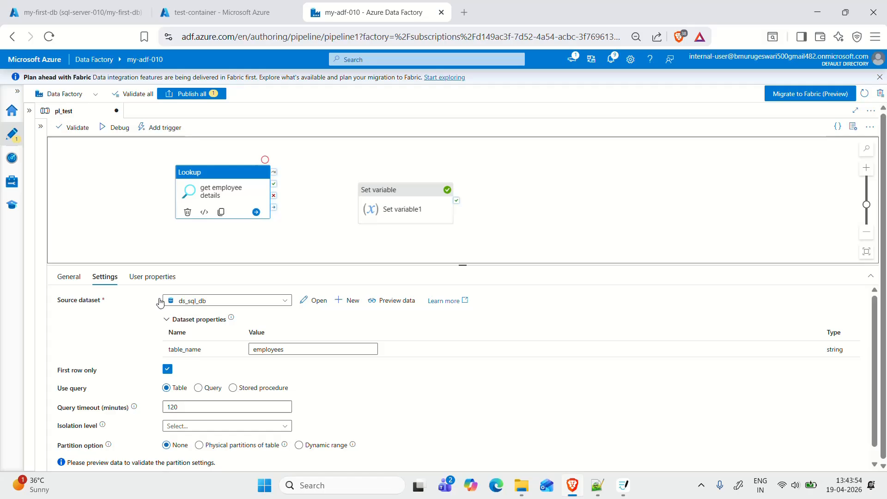
left_click(198, 388)
left_click(202, 413)
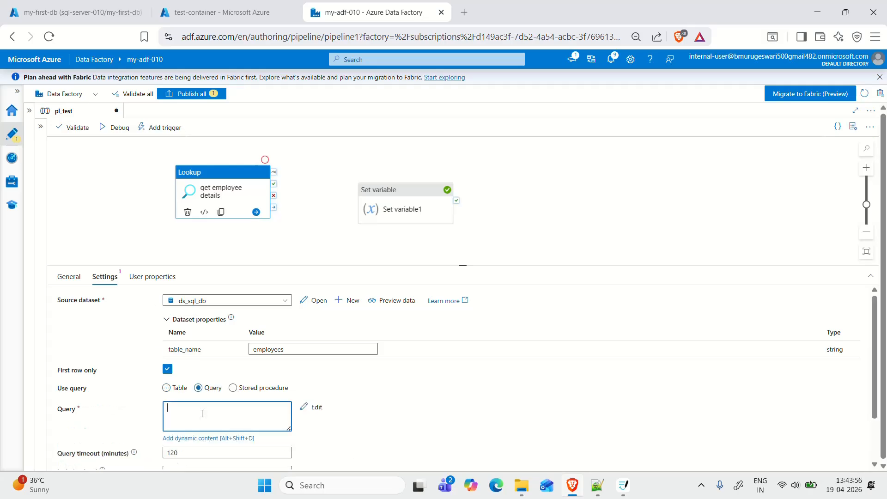
key("Tab")
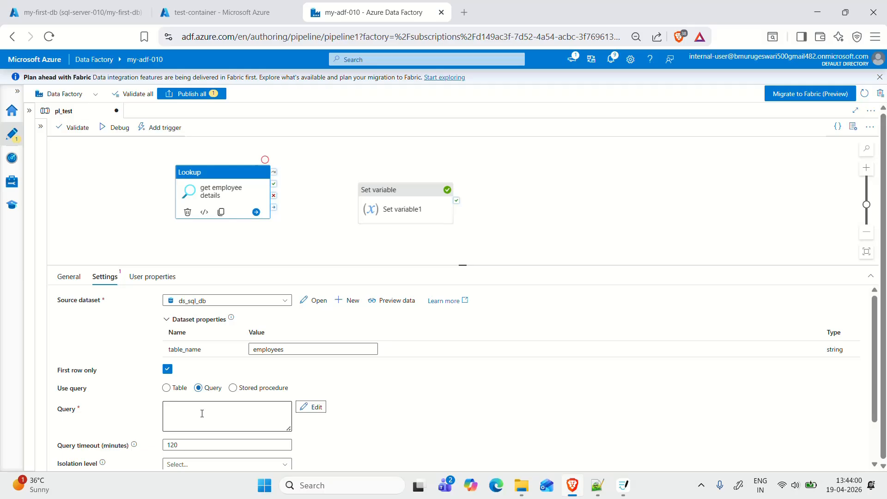
left_click(202, 413)
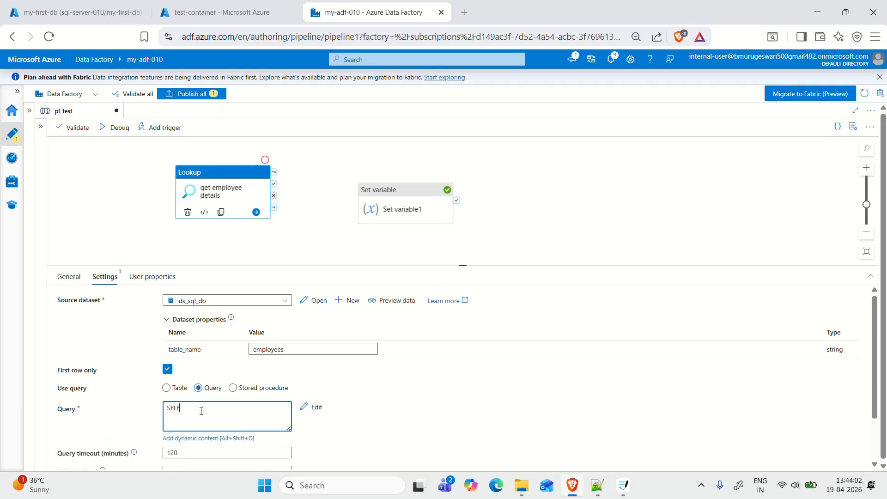
type("SELECT * FROM EMPLOYEES")
left_click(313, 231)
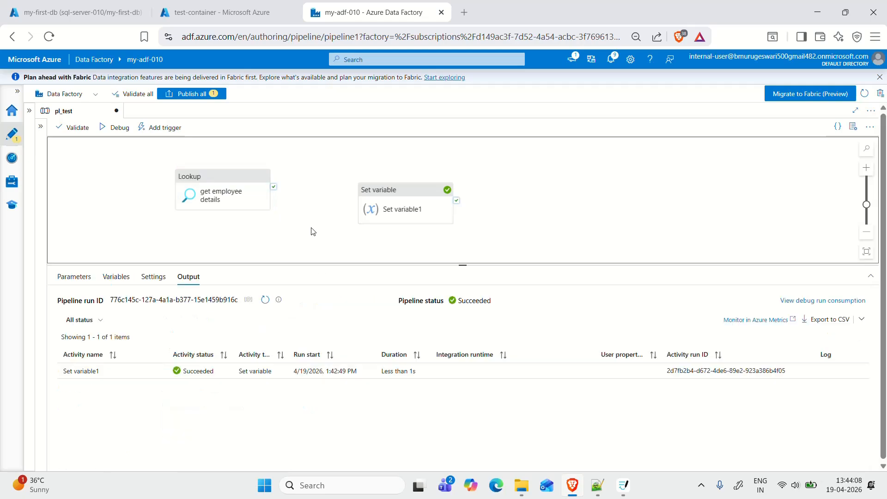
Check the employees table rows in my-first-db's query editor and connect the get employee details Lookup's success output to Set variable1
left_click(92, 12)
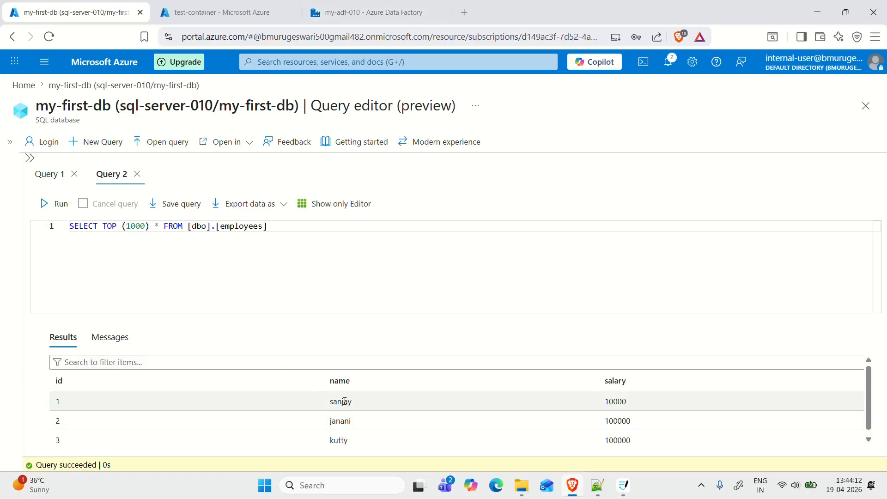
left_click(382, 9)
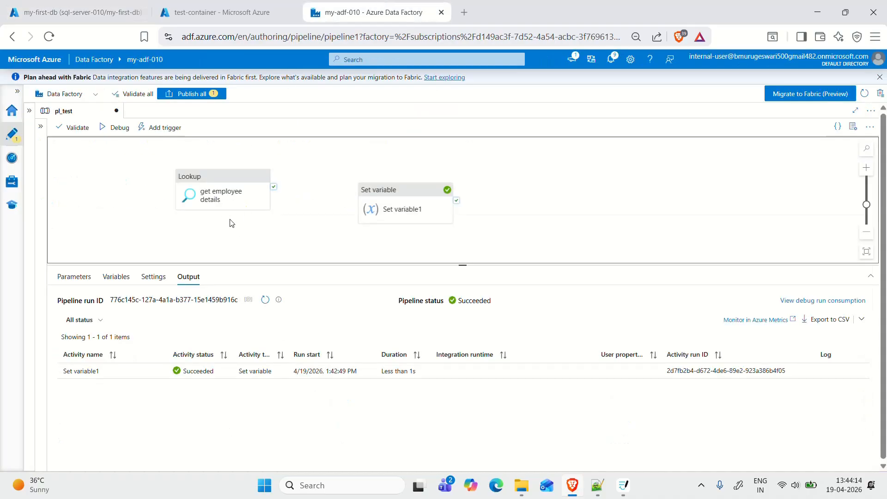
left_click(224, 198)
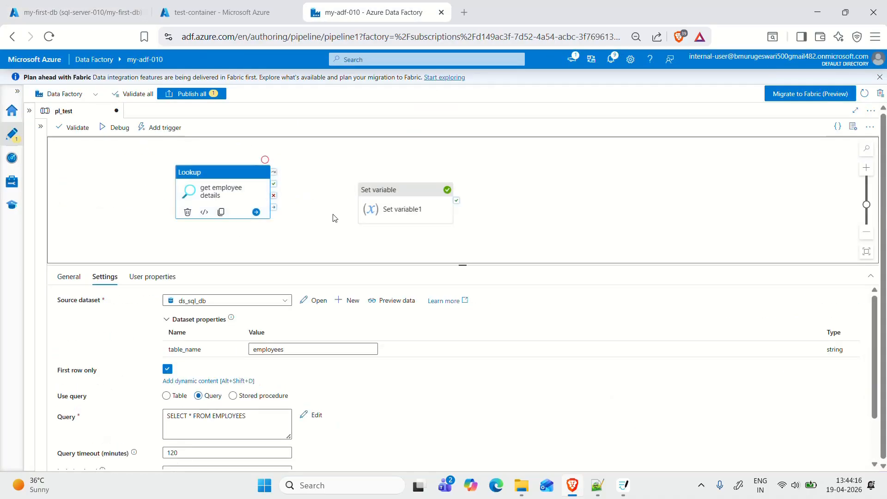
left_click_drag(274, 185, 352, 188)
left_click(206, 210)
left_click(268, 241)
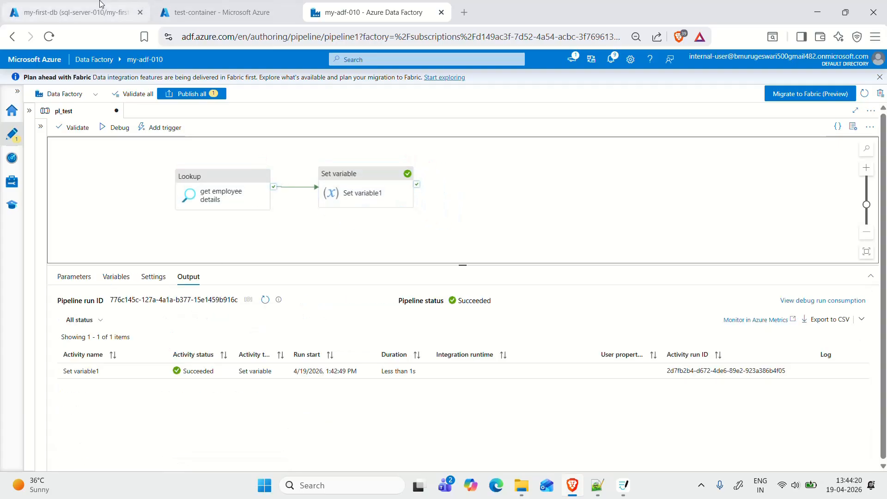
Review the salary column and its first row in the employees query results, and clear the Set variable1 activity's value
left_click(74, 12)
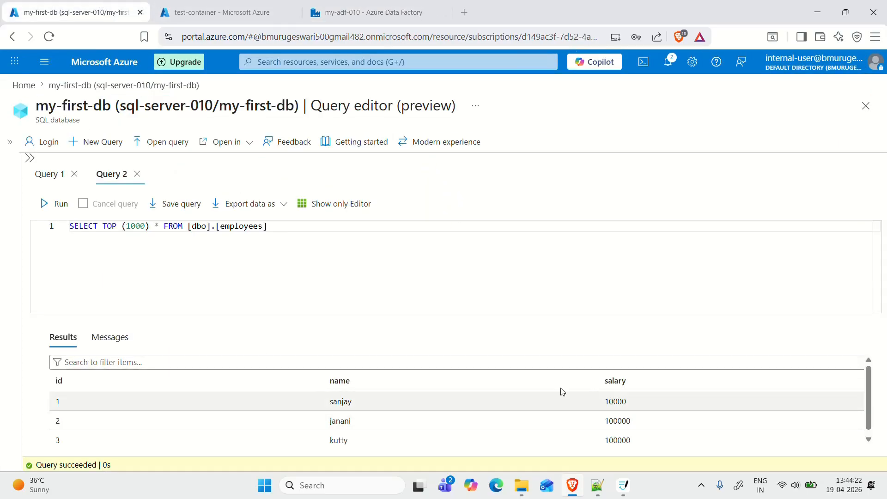
left_click_drag(641, 386, 601, 383)
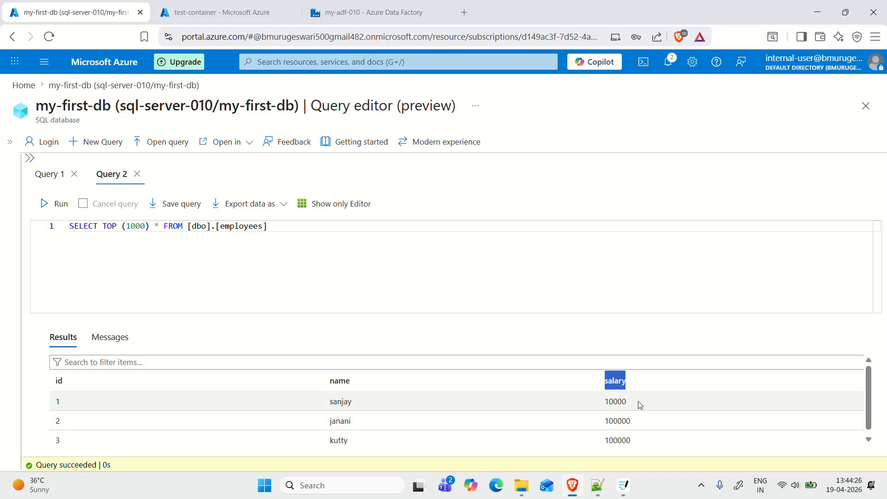
left_click_drag(638, 403, 592, 410)
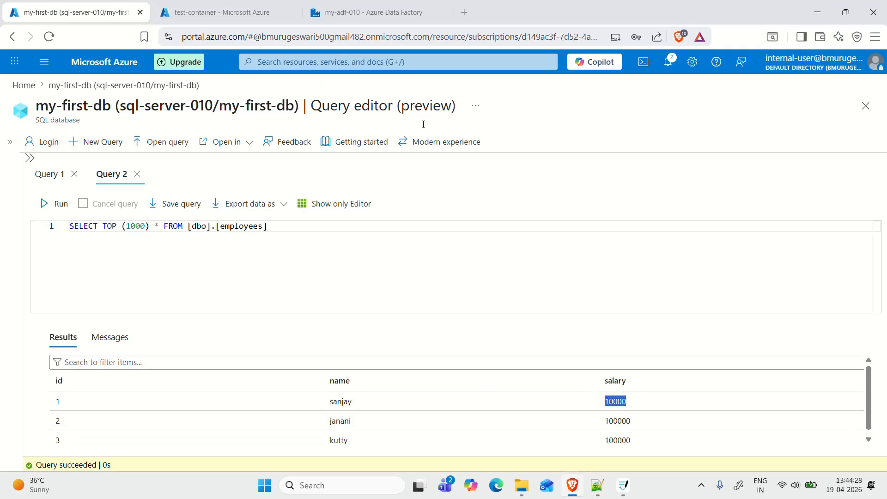
left_click(373, 12)
left_click(359, 193)
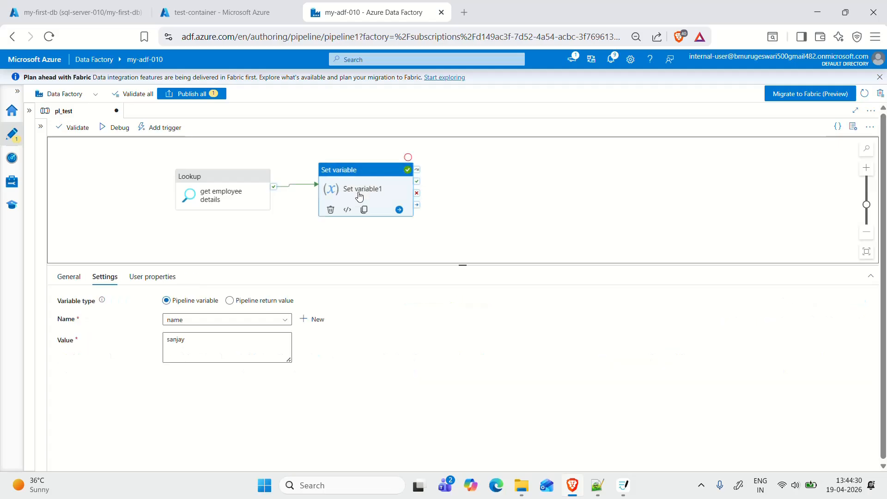
left_click(194, 354)
left_click(203, 370)
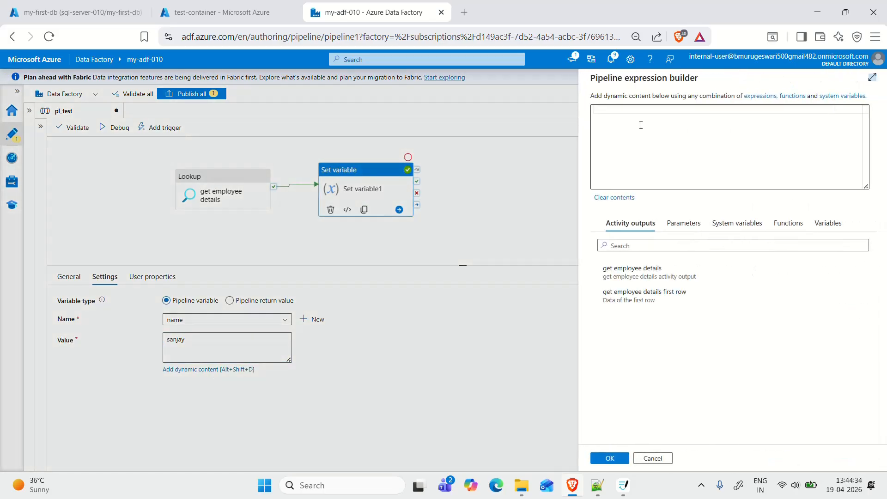
left_click(642, 459)
left_click(225, 351)
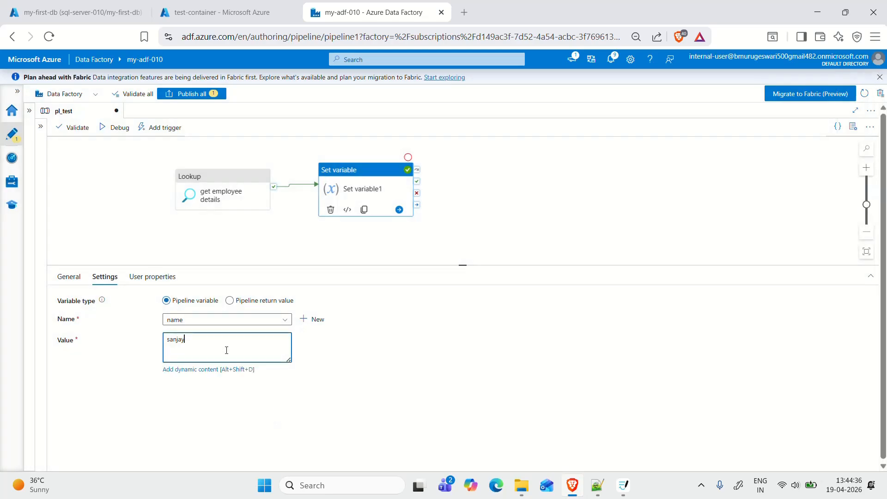
key("ctrl+a")
key("BackSpace")
left_click(214, 370)
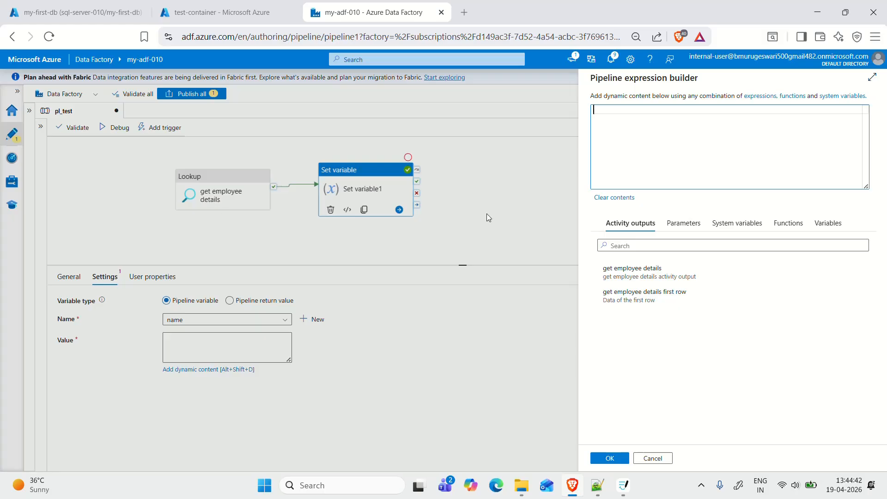
left_click(664, 298)
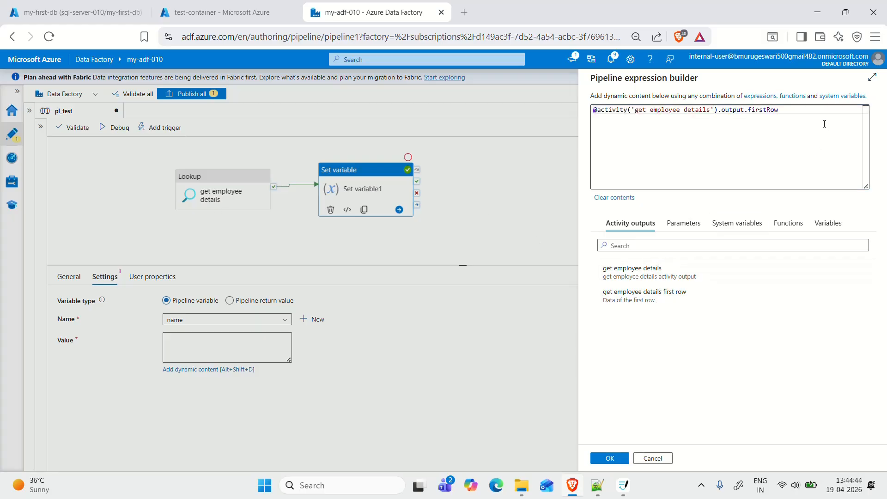
left_click(814, 111)
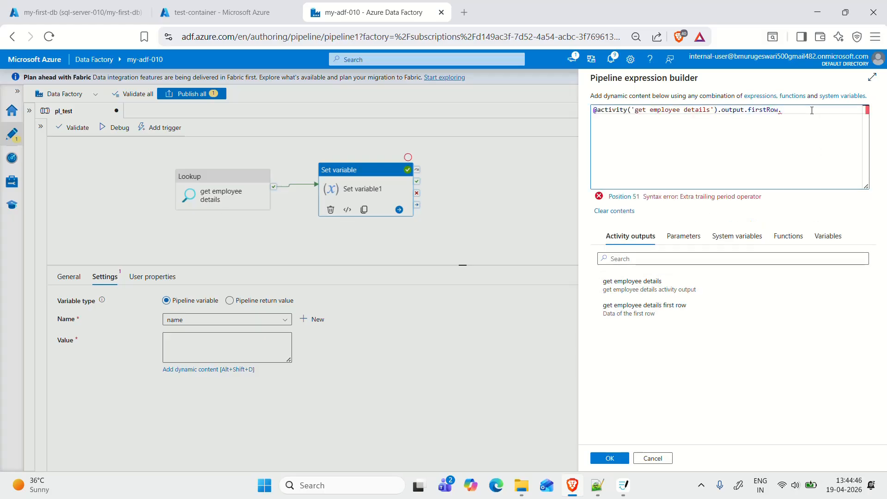
left_click(32, 13)
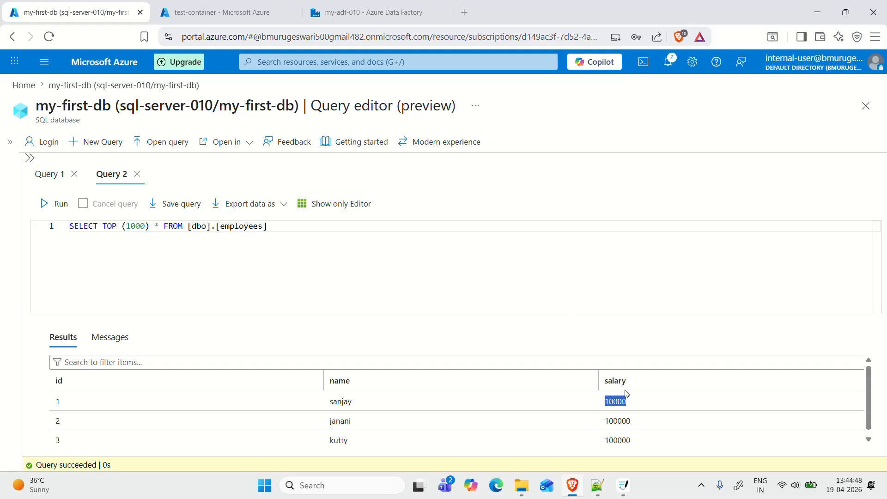
left_click_drag(639, 382, 605, 388)
key("ctrl+c")
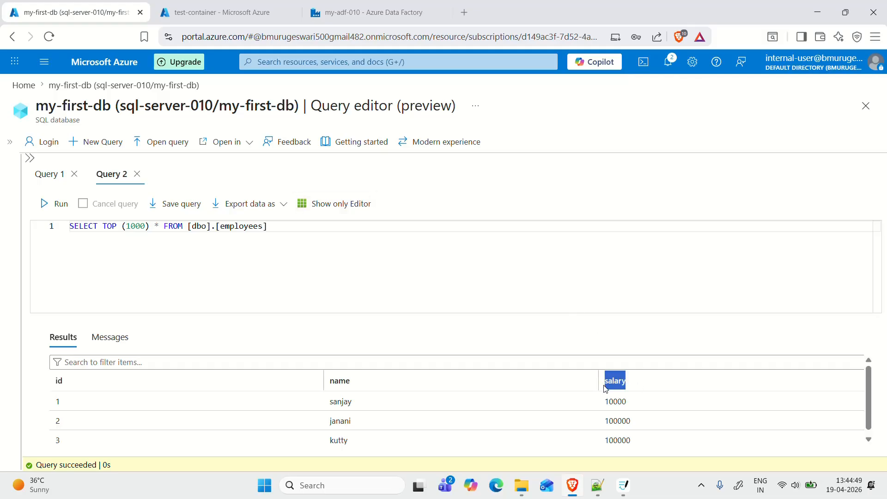
left_click(383, 6)
key("ctrl+v")
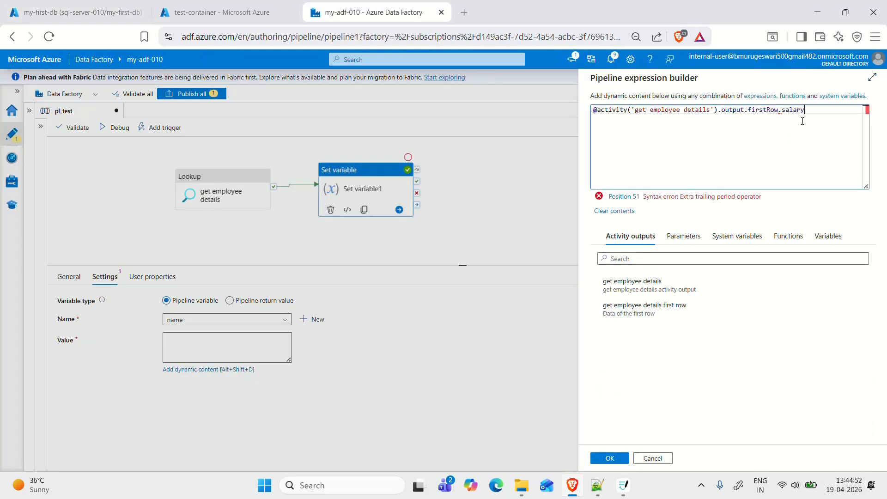
left_click(610, 458)
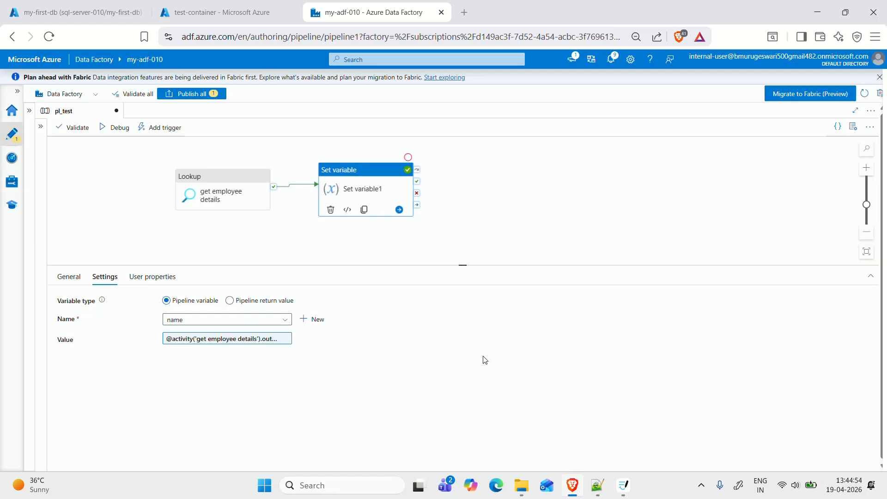
left_click(431, 217)
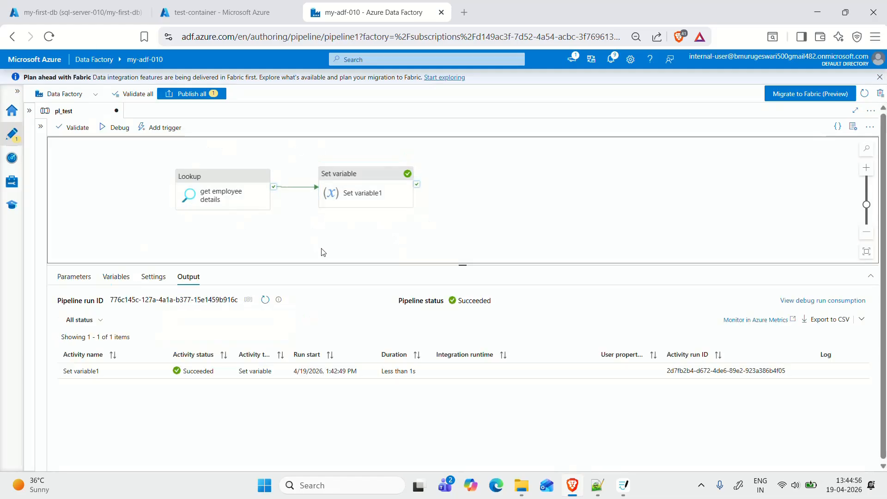
Run the pipeline in debug mode, enlarge the output area slightly, and refresh the run status until both activities finish
left_click(364, 195)
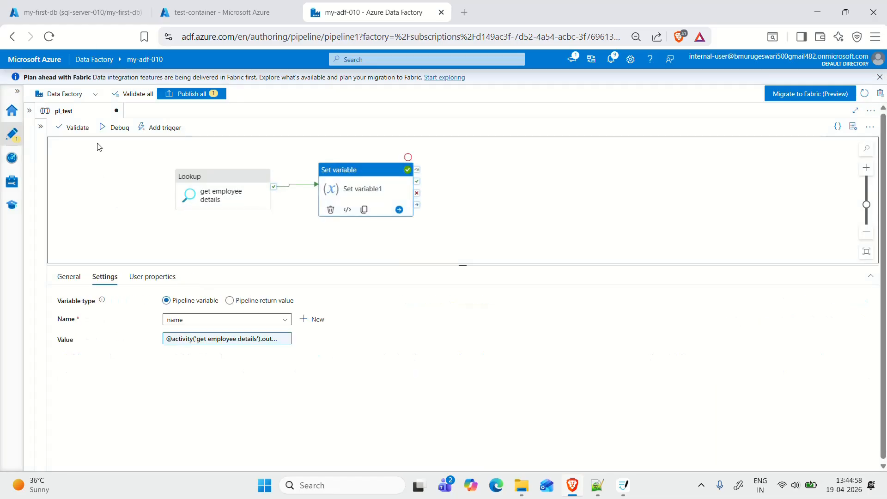
left_click(115, 130)
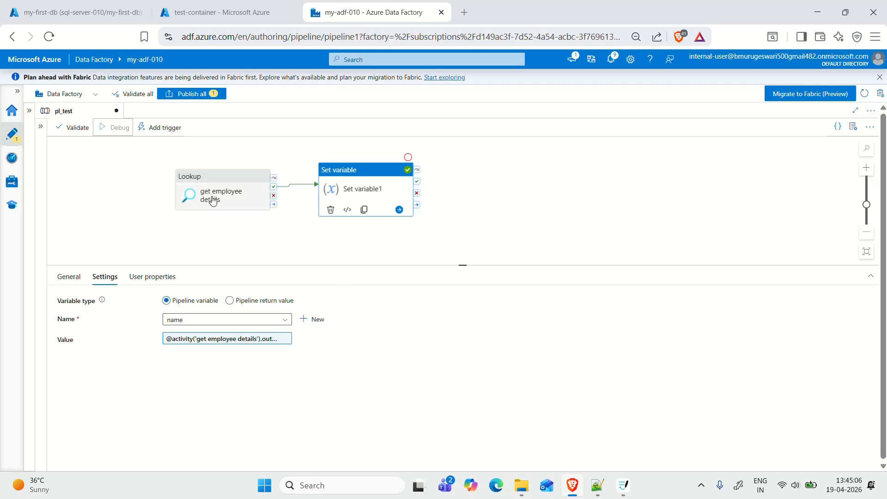
left_click(215, 246)
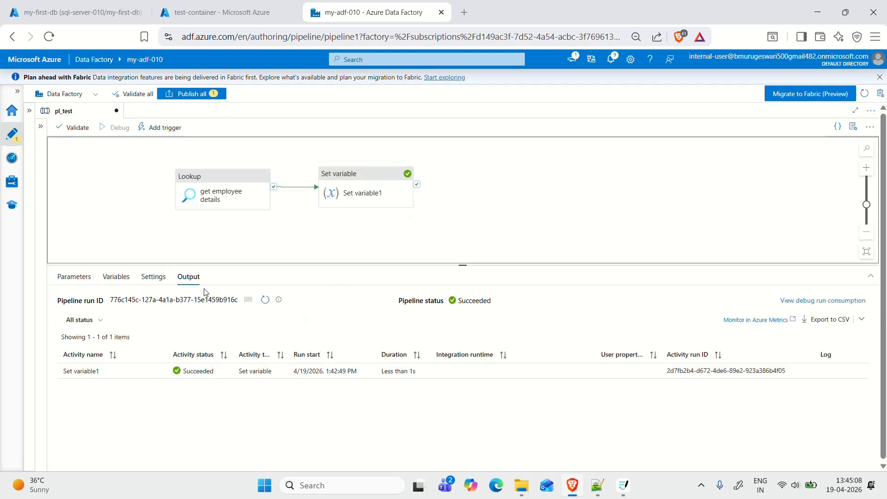
left_click(266, 301)
left_click(266, 300)
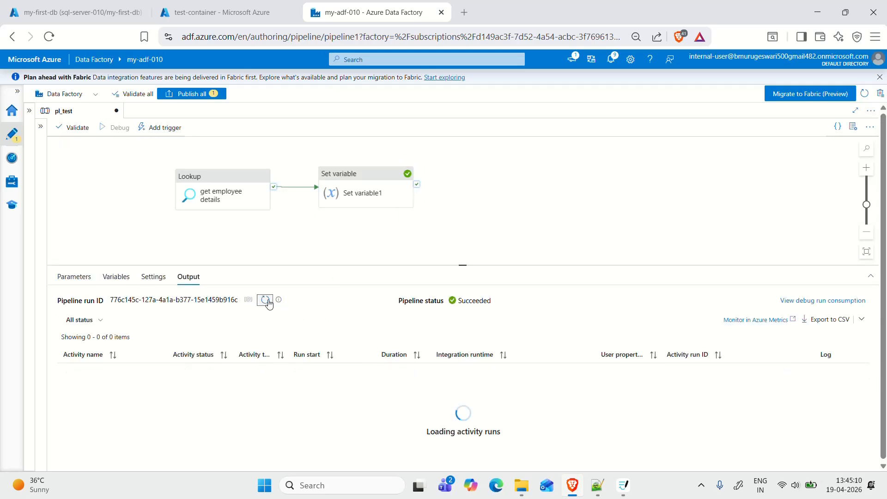
left_click(268, 303)
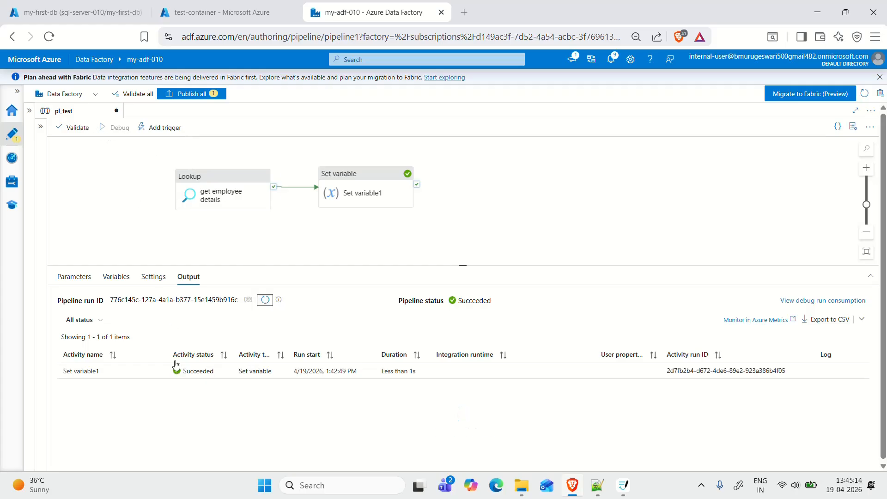
left_click(265, 300)
left_click(267, 301)
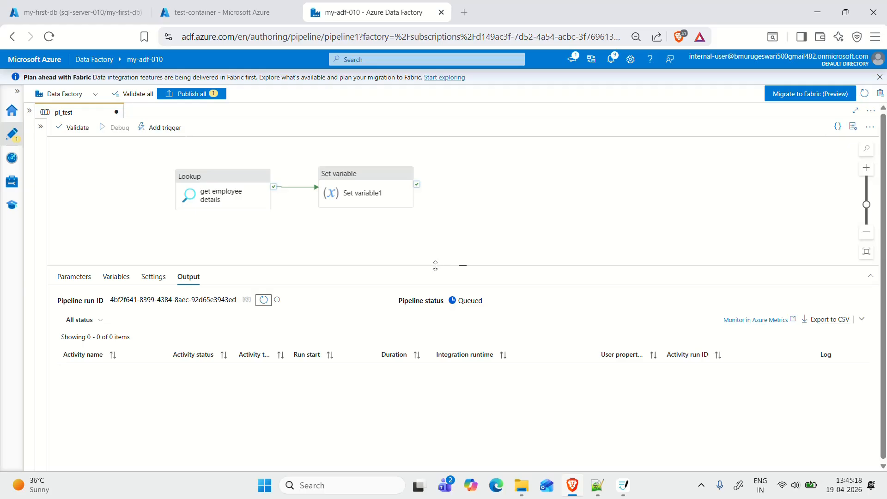
left_click_drag(436, 265, 436, 242)
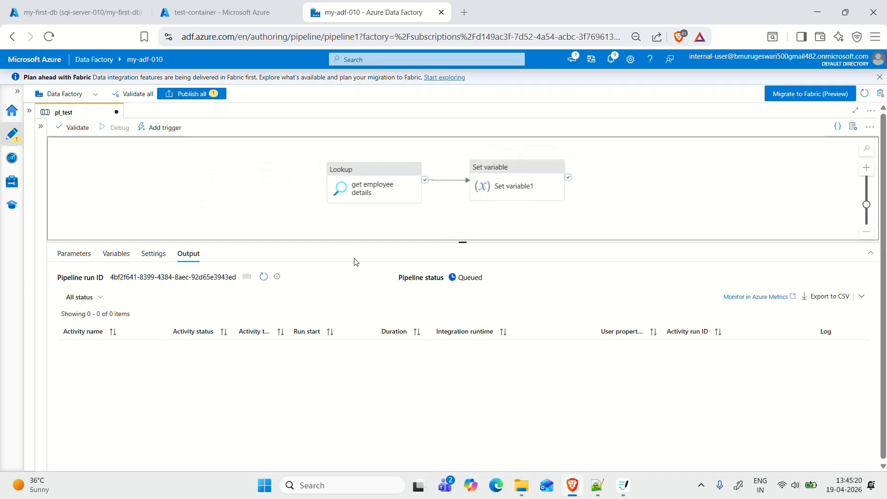
left_click(264, 277)
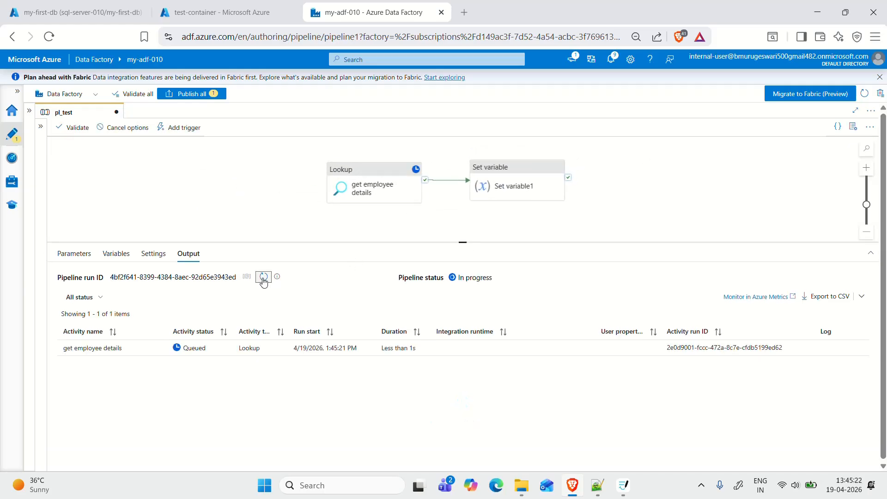
left_click(264, 279)
left_click(263, 277)
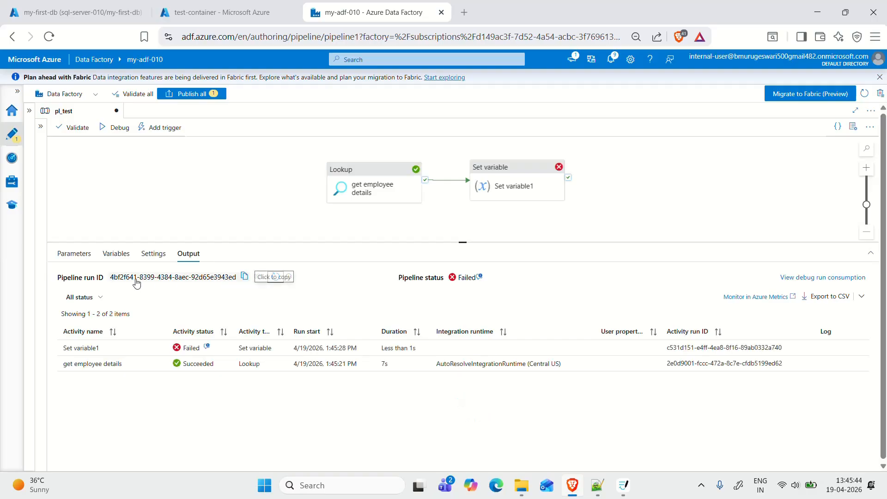
Read the error details of the Set variable1 run and check the first employee's salary value in the my-first-db query results
left_click(207, 348)
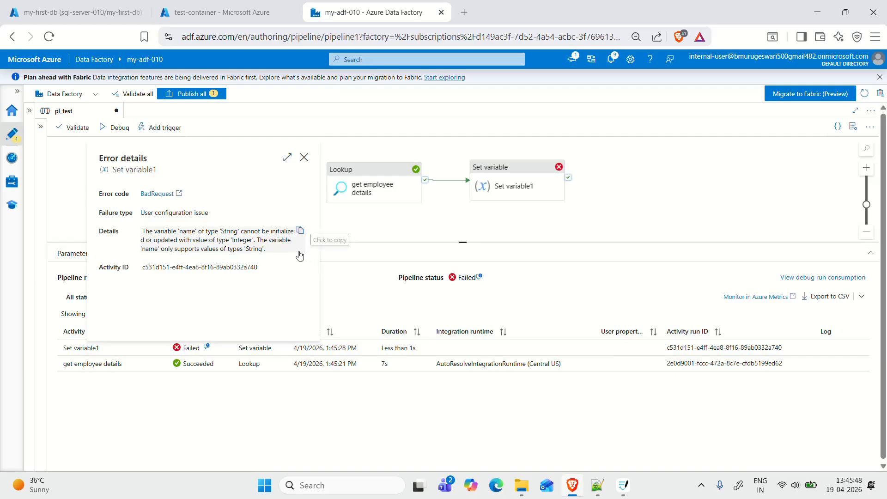
left_click(118, 4)
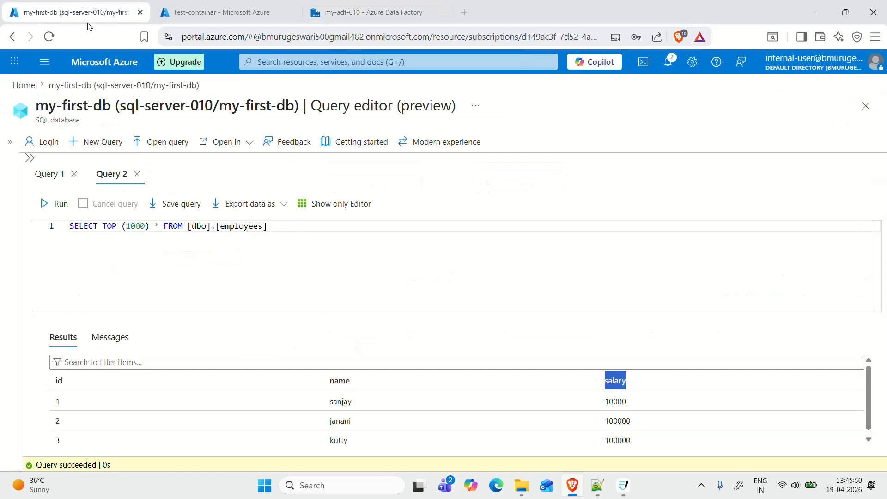
left_click_drag(642, 401, 600, 409)
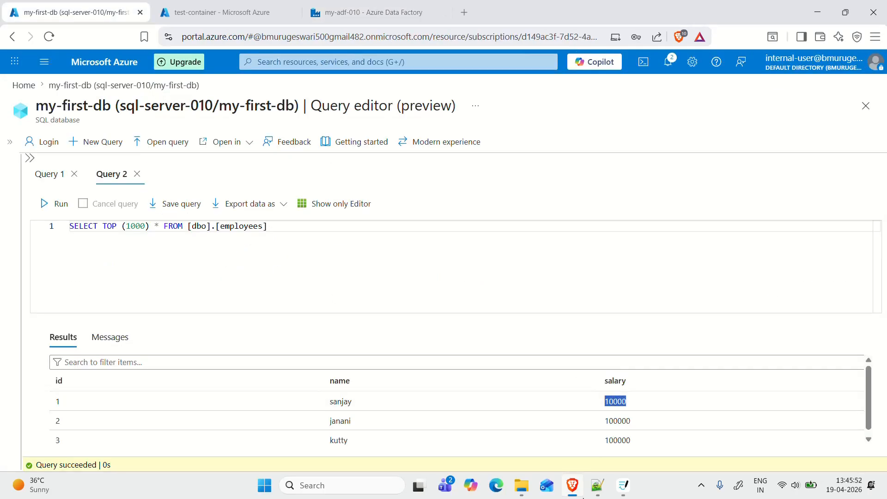
Switch back to the Azure Data Factory pipeline, dismiss the error details, and set the name variable's type to Integer
left_click(324, 3)
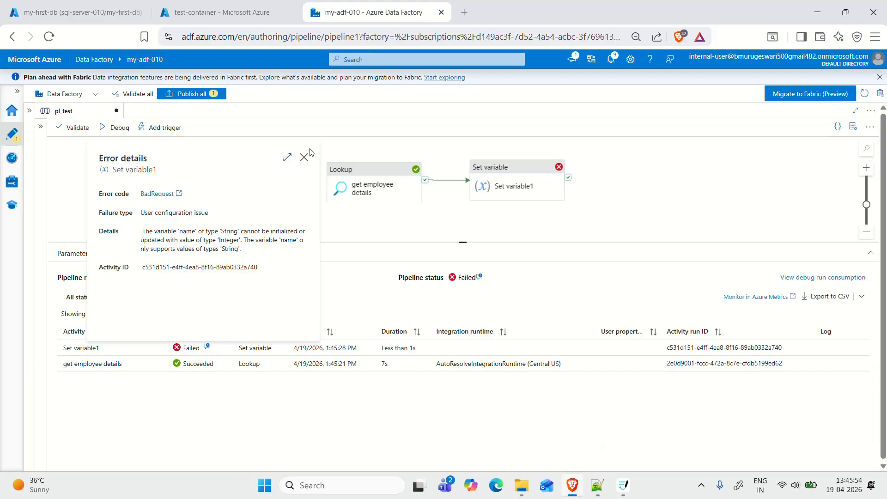
left_click(393, 219)
left_click(111, 254)
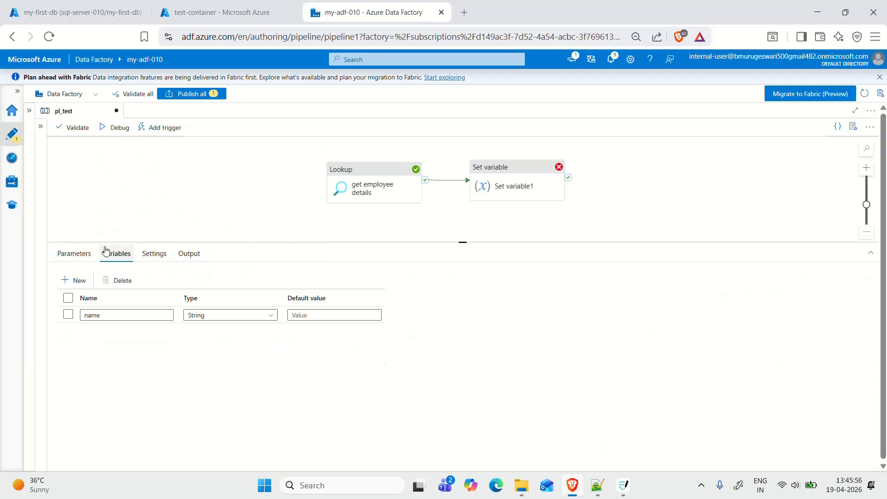
left_click(256, 317)
left_click(200, 394)
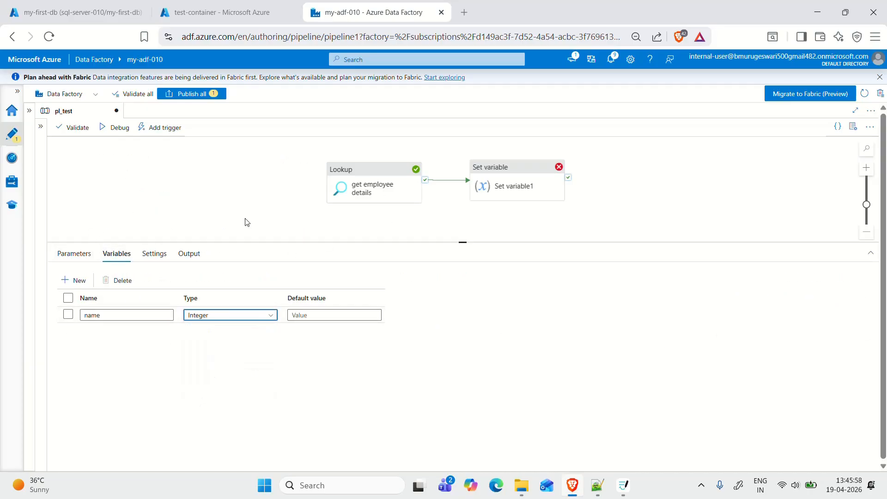
Start a debug run of the pipeline, and review the employees' salary column in my-first-db and the name variable's type
left_click(116, 128)
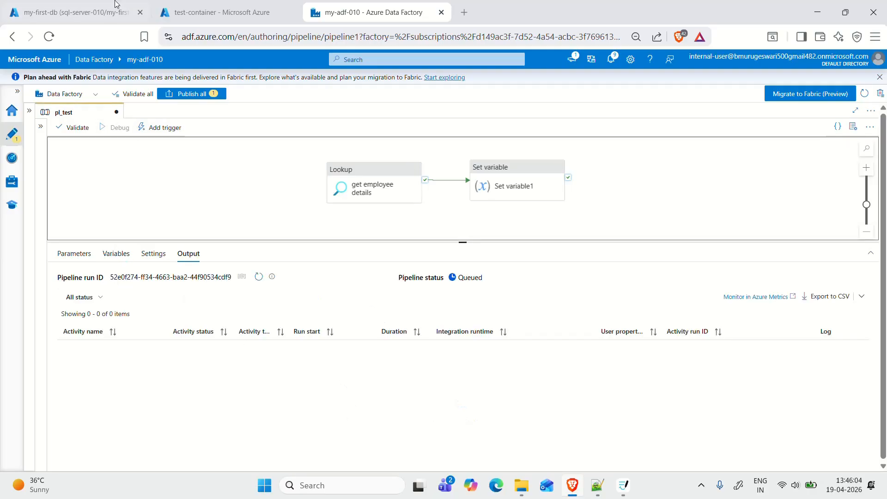
left_click(74, 12)
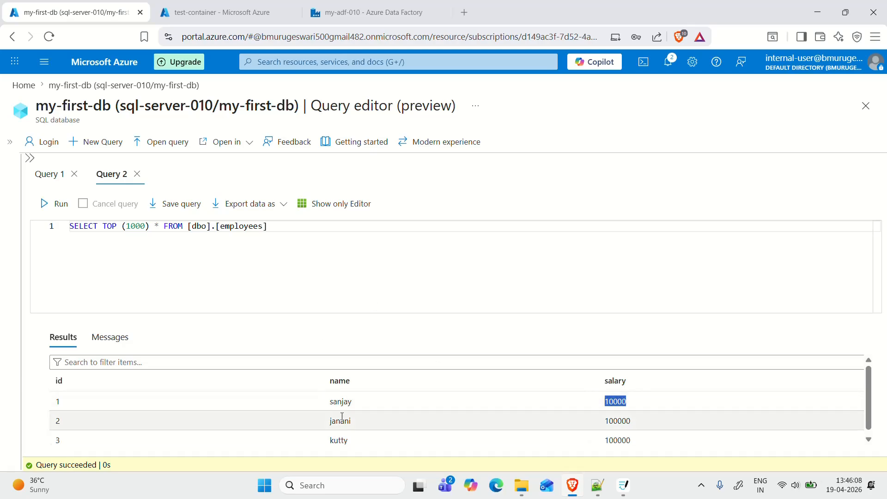
left_click(355, 3)
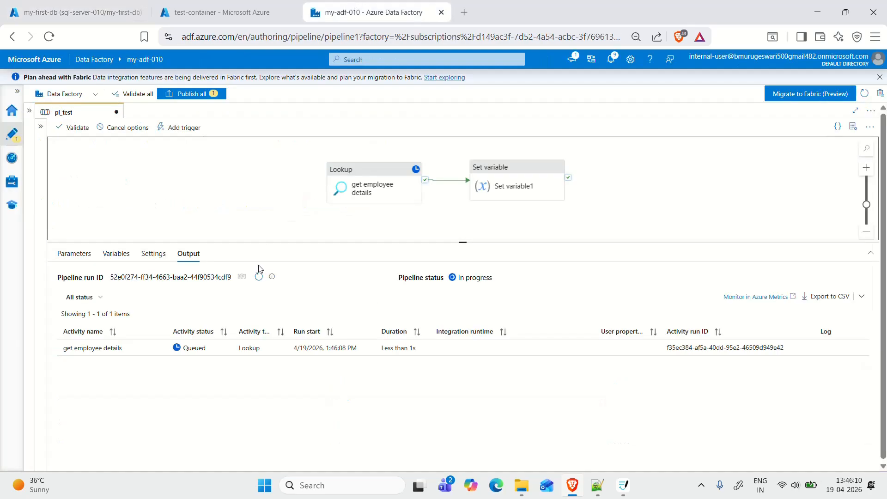
left_click(116, 254)
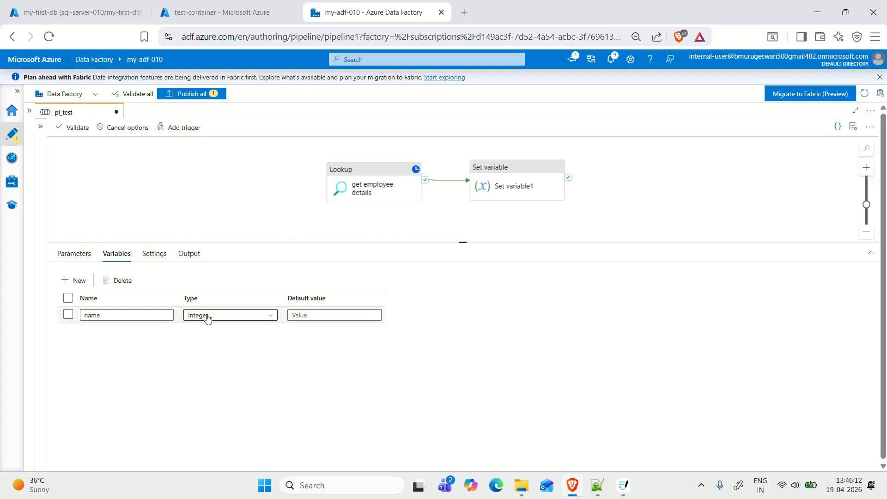
left_click(438, 217)
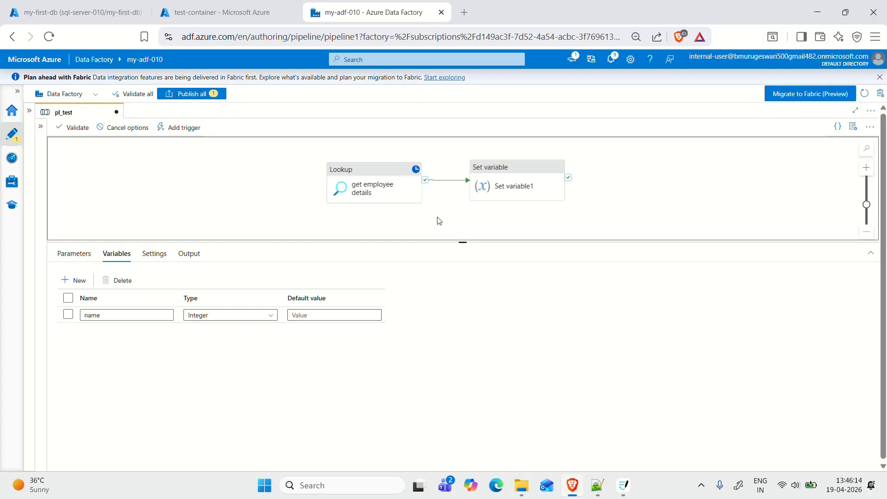
Refresh the debug run's status until both the Lookup and Set variable activities finish
left_click(189, 253)
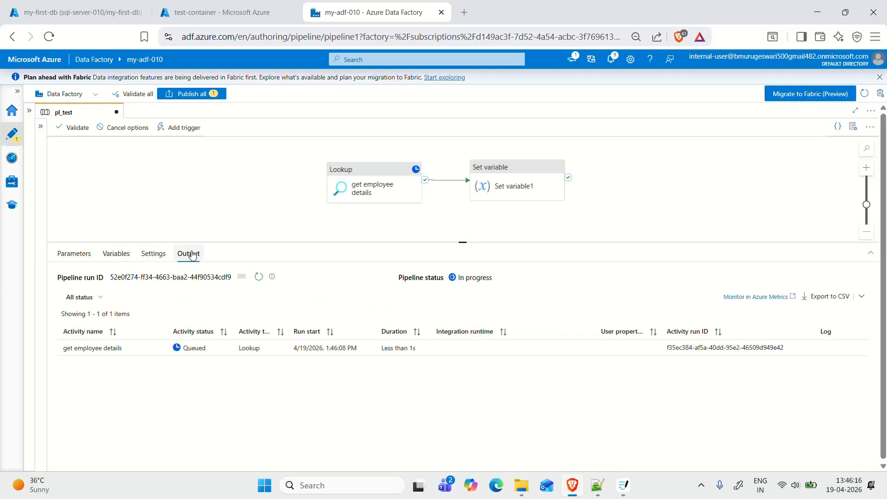
left_click(260, 278)
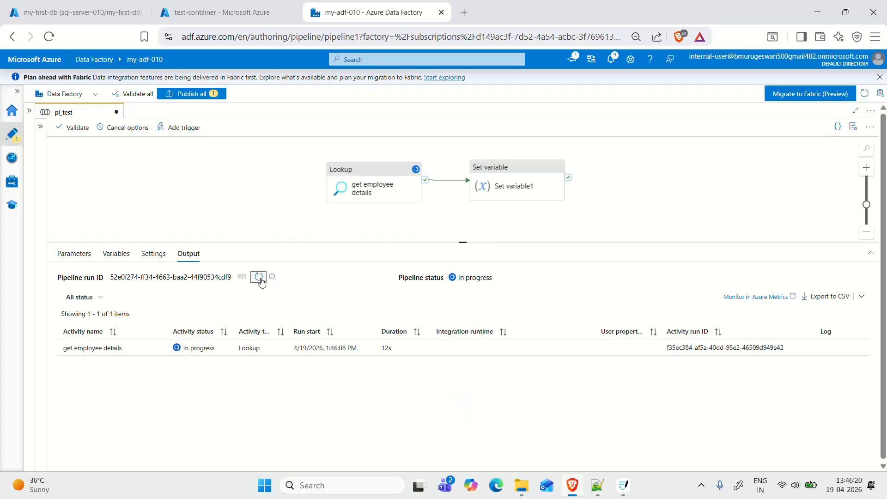
left_click(260, 277)
left_click_drag(460, 216, 400, 237)
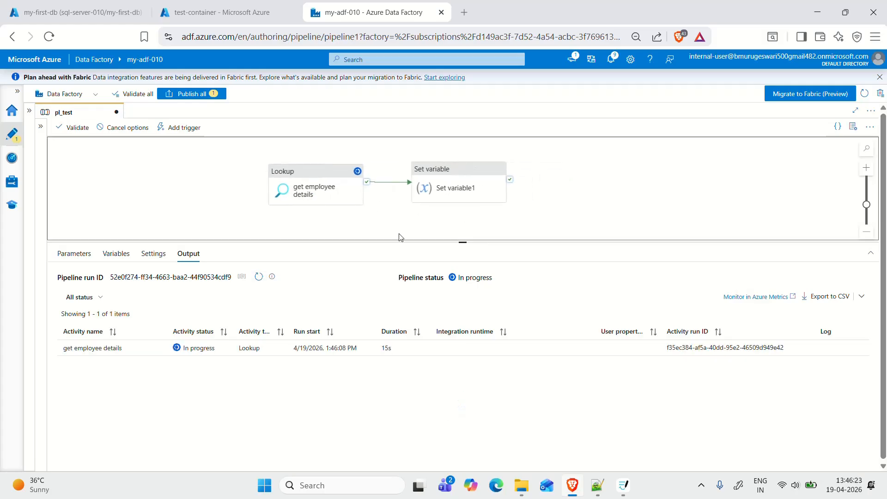
left_click(259, 277)
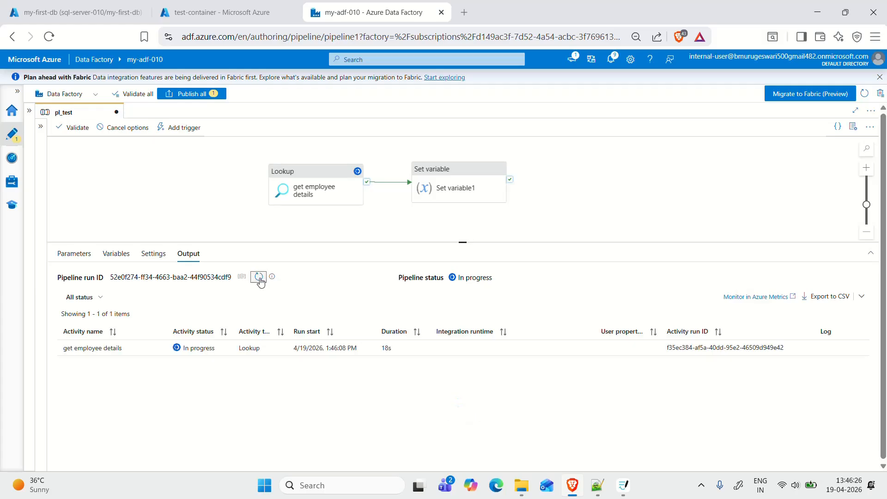
left_click(258, 277)
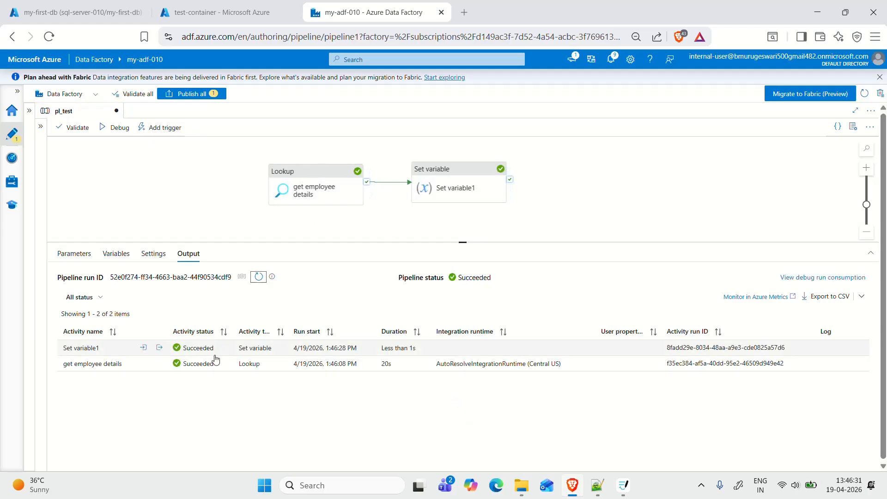
Examine the value in the Set variable1 activity's run output, and close the output
left_click(159, 347)
left_click_drag(96, 264, 111, 264)
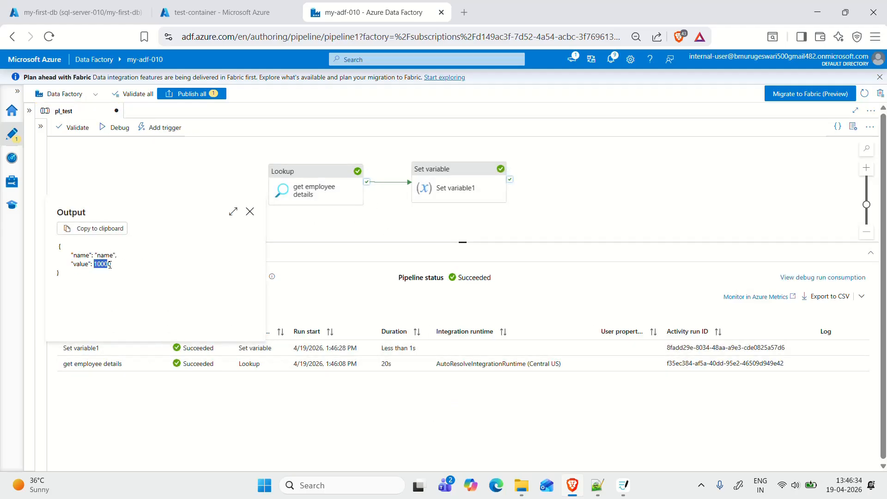
left_click(214, 425)
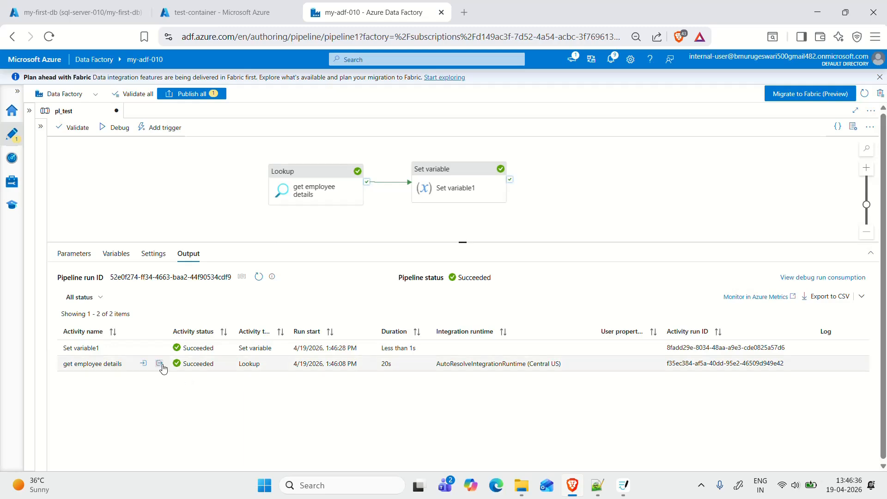
Examine the firstRow salary in the enlarged run output of the get employee details activity, and close the output
left_click(159, 364)
left_click(233, 226)
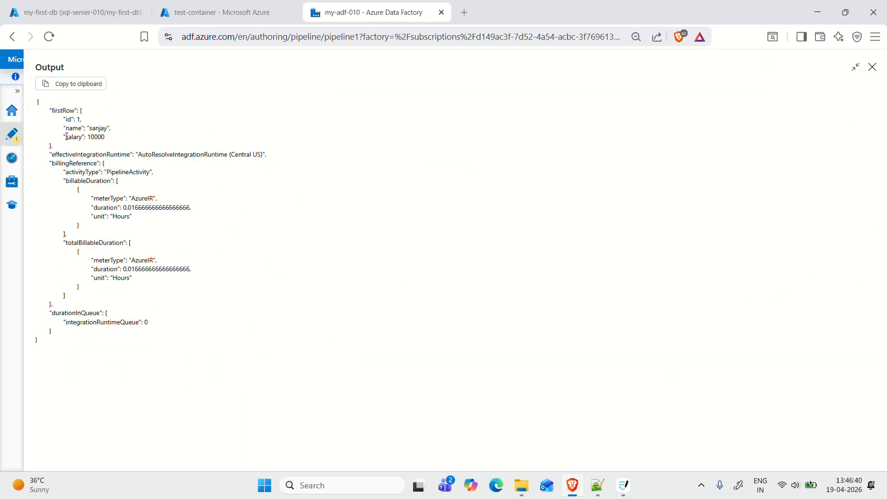
left_click_drag(67, 137, 84, 137)
left_click(151, 351)
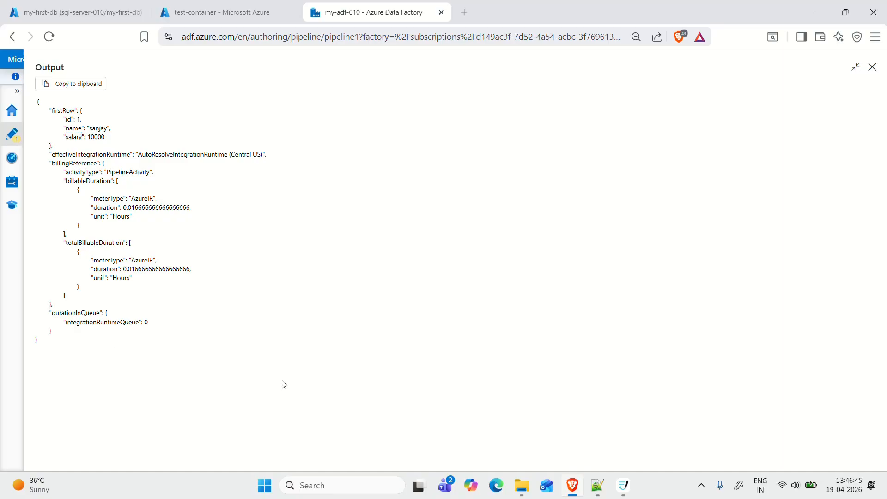
left_click(873, 67)
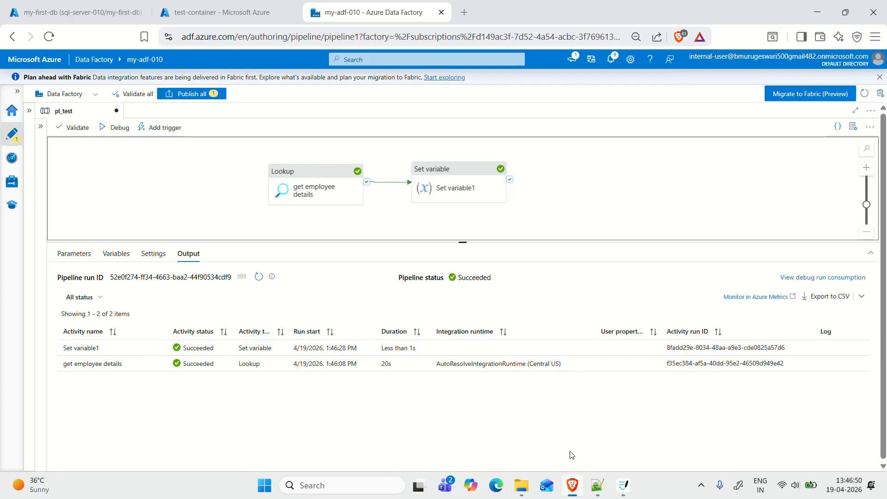
left_click(703, 485)
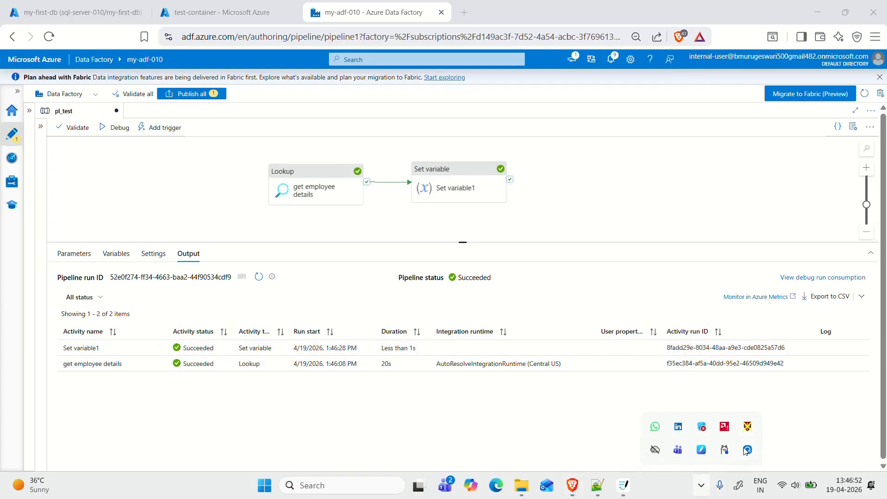